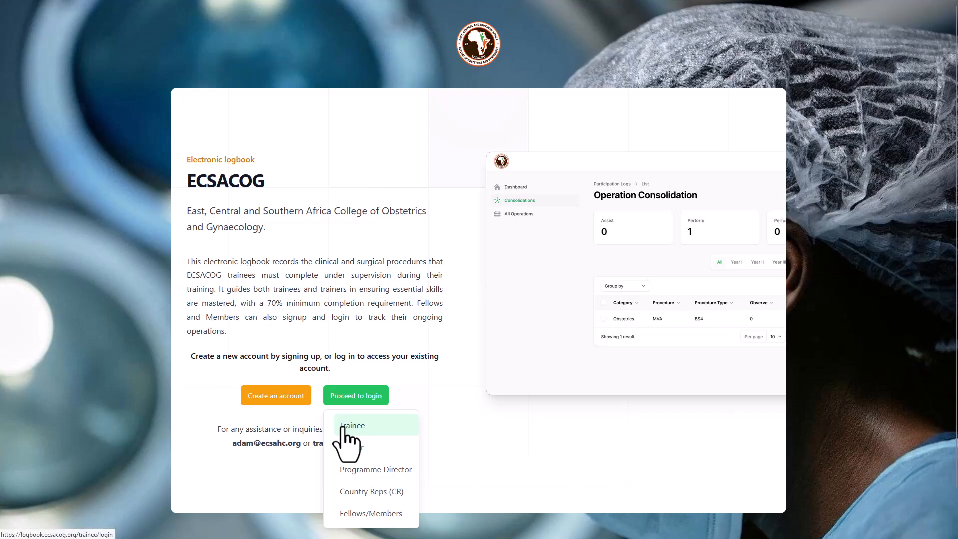
Step: Sign in with the trainee's email address and password, with Remember me enabled
{"action": "left_click", "coordinate": [344, 428]}
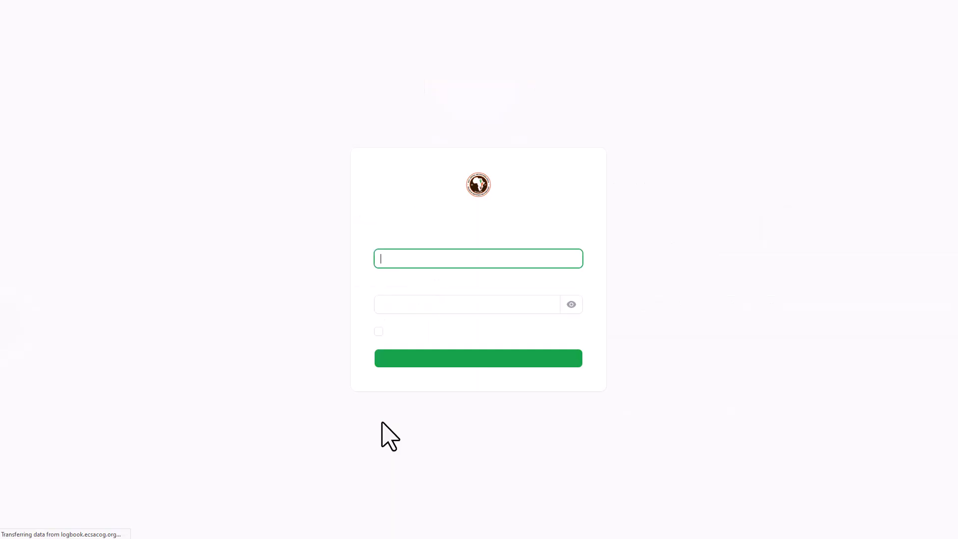
{"action": "left_click", "coordinate": [399, 251]}
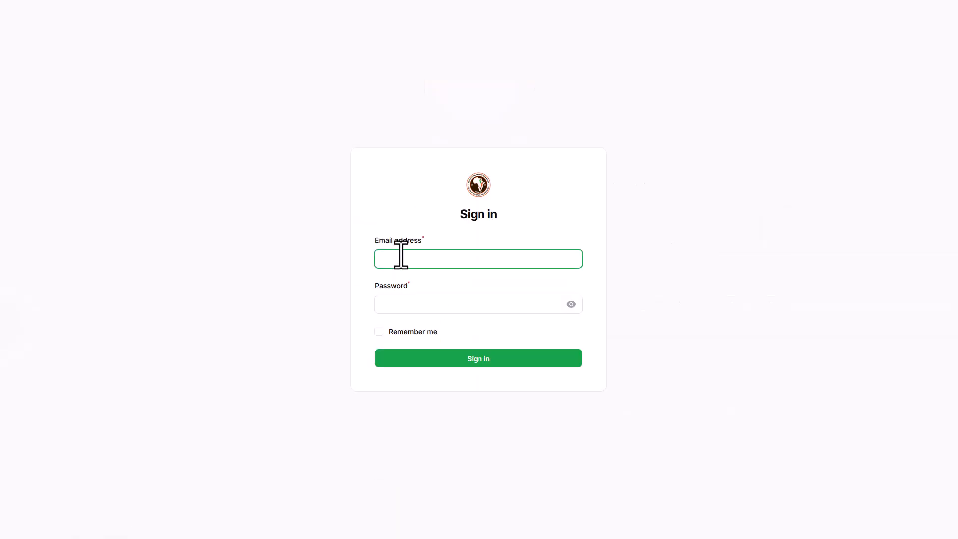
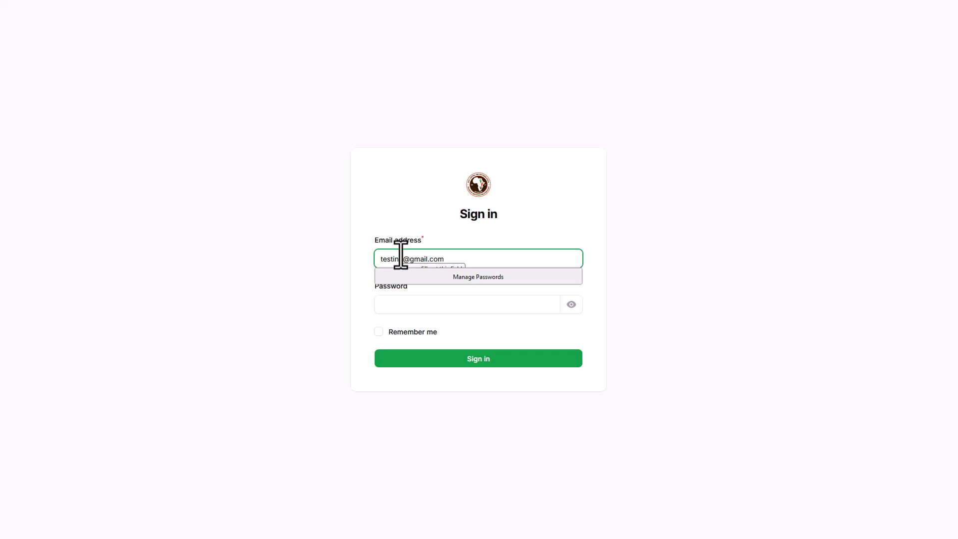
{"action": "key", "text": "Tab"}
{"action": "type", "text": "••"}
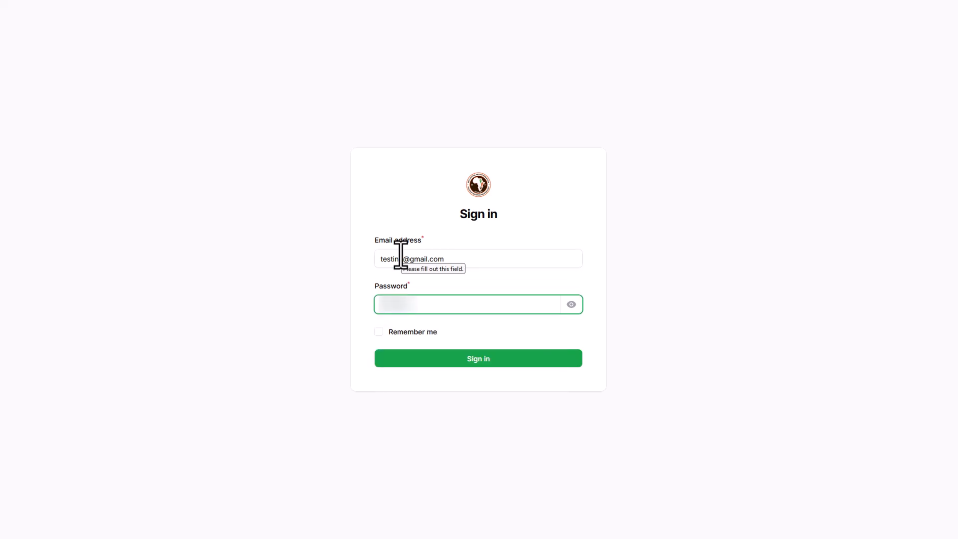
{"action": "left_click", "coordinate": [416, 331]}
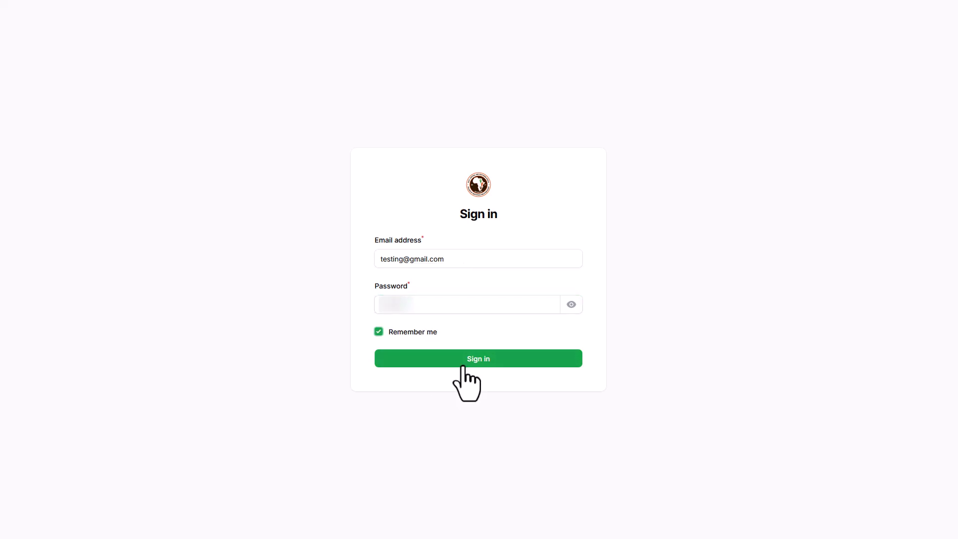
{"action": "left_click", "coordinate": [573, 306]}
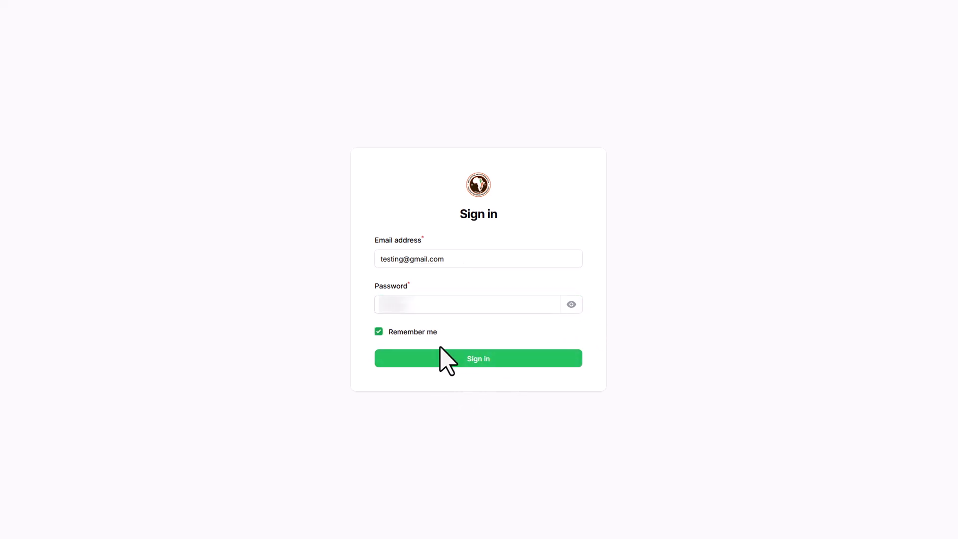
{"action": "left_click", "coordinate": [429, 361]}
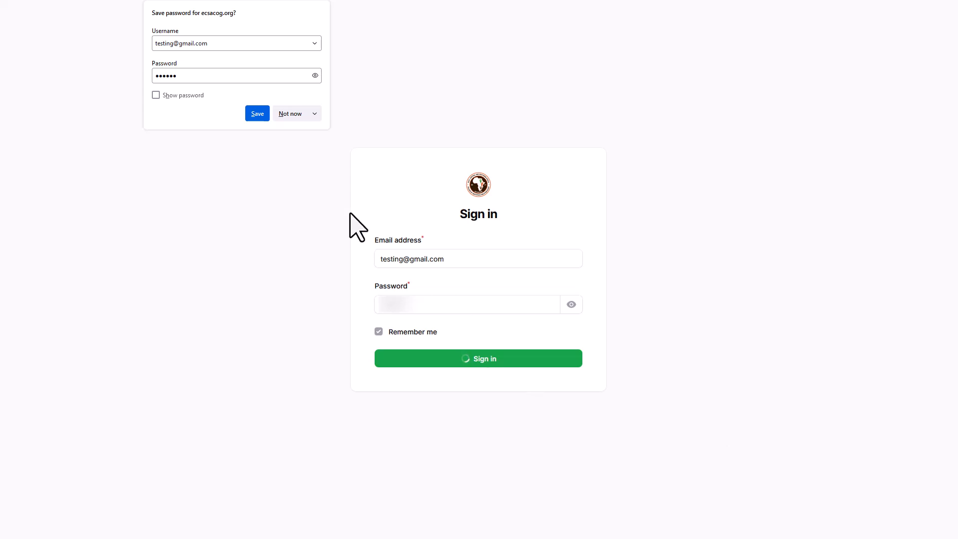
Step: Dismiss the save-password prompt and go to All Operations to start a new entry
{"action": "left_click", "coordinate": [290, 114]}
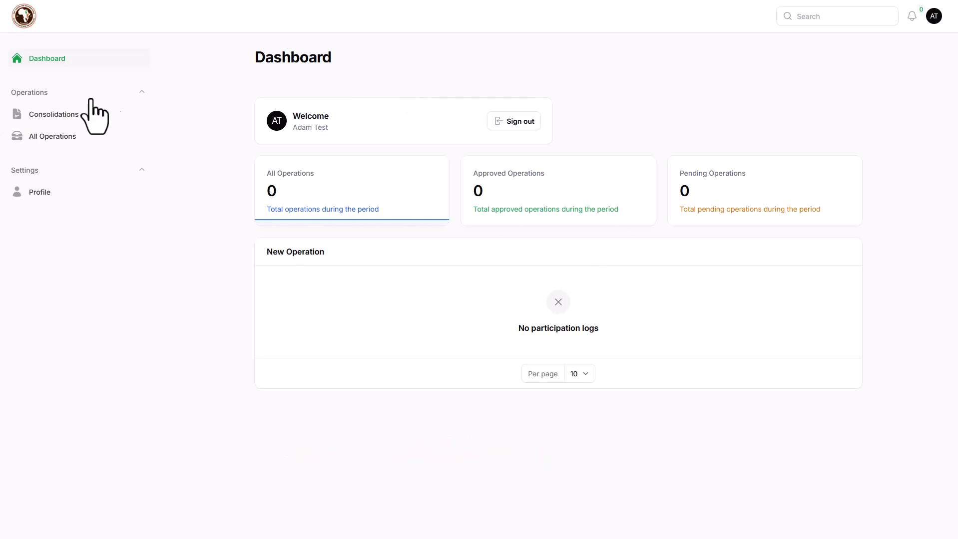
{"action": "left_click", "coordinate": [76, 150]}
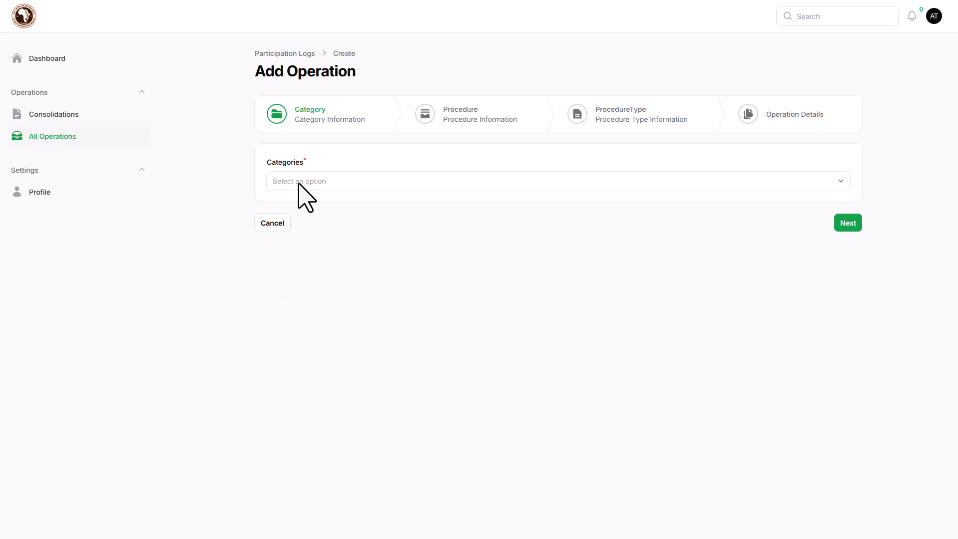
Step: Set the operation category to Obstetrics
{"action": "left_click", "coordinate": [299, 182]}
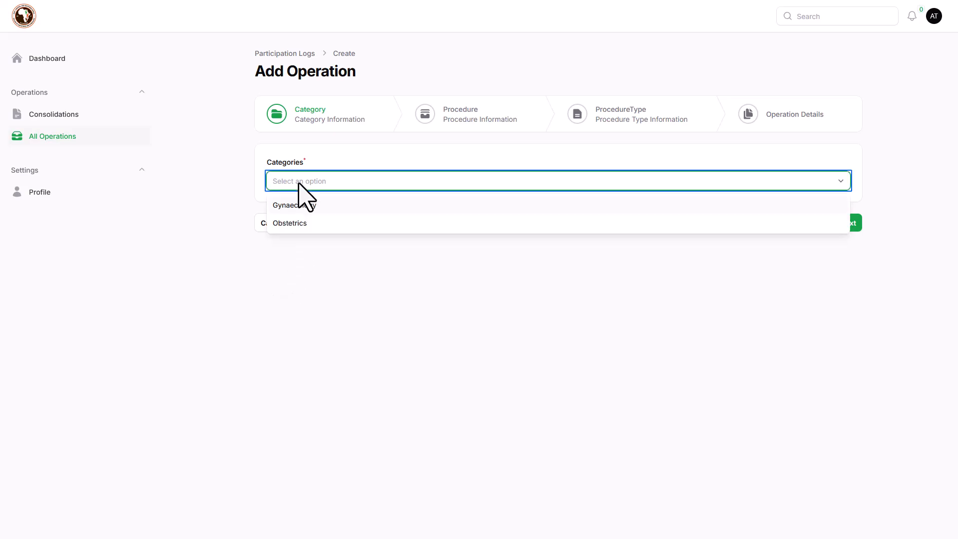
{"action": "left_click", "coordinate": [319, 223]}
{"action": "left_click", "coordinate": [843, 226]}
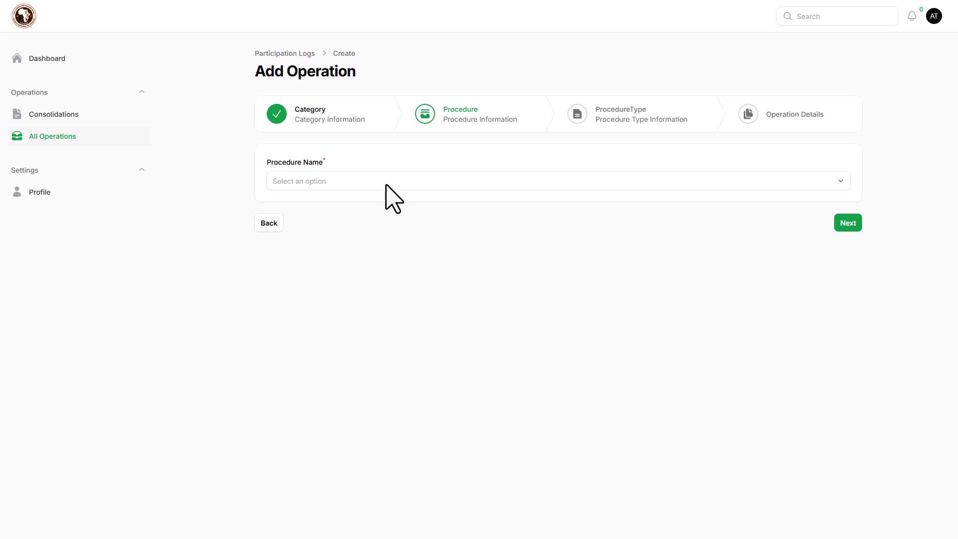
Step: Select Postpartum as the procedure name
{"action": "left_click", "coordinate": [386, 184]}
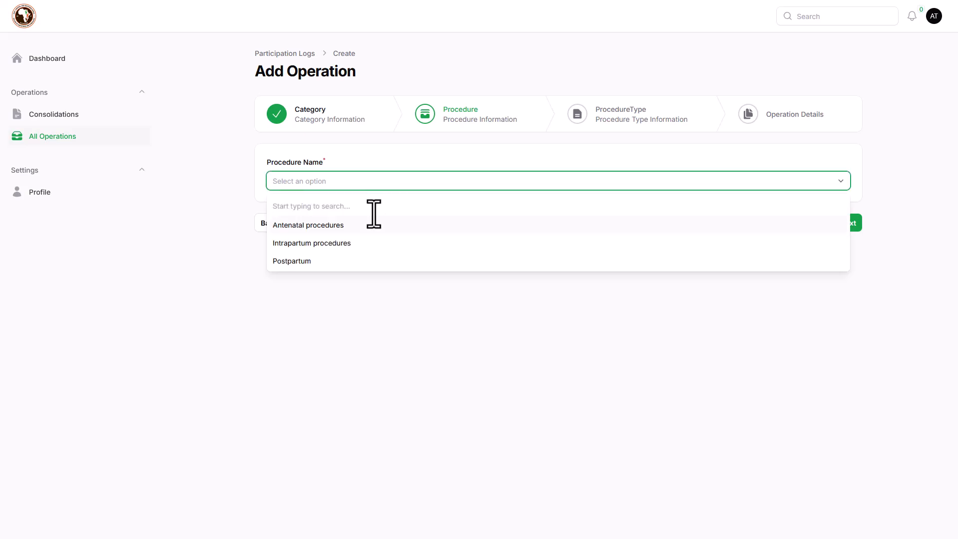
{"action": "type", "text": "pos"}
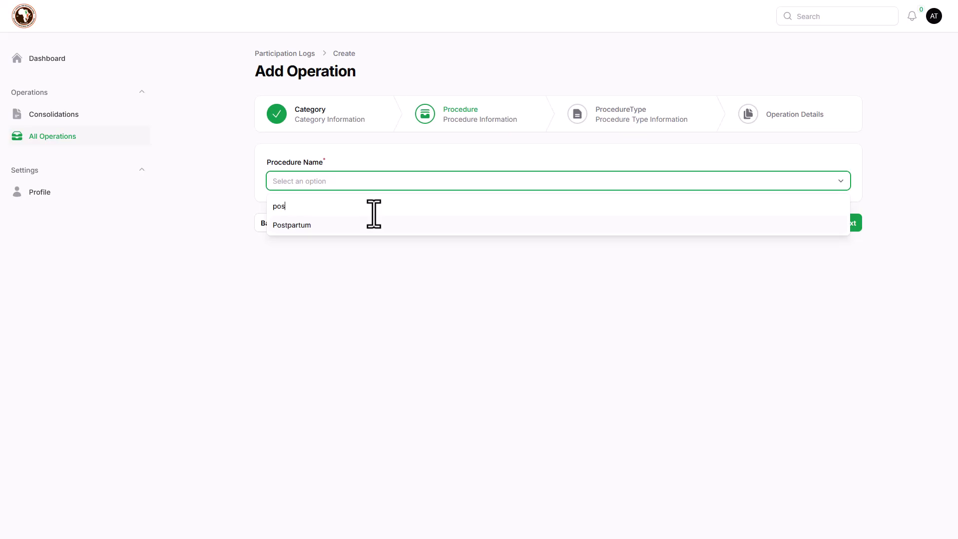
{"action": "key", "text": "BackSpace"}
{"action": "key", "text": "BackSpace"}
{"action": "key", "text": "BackSpace"}
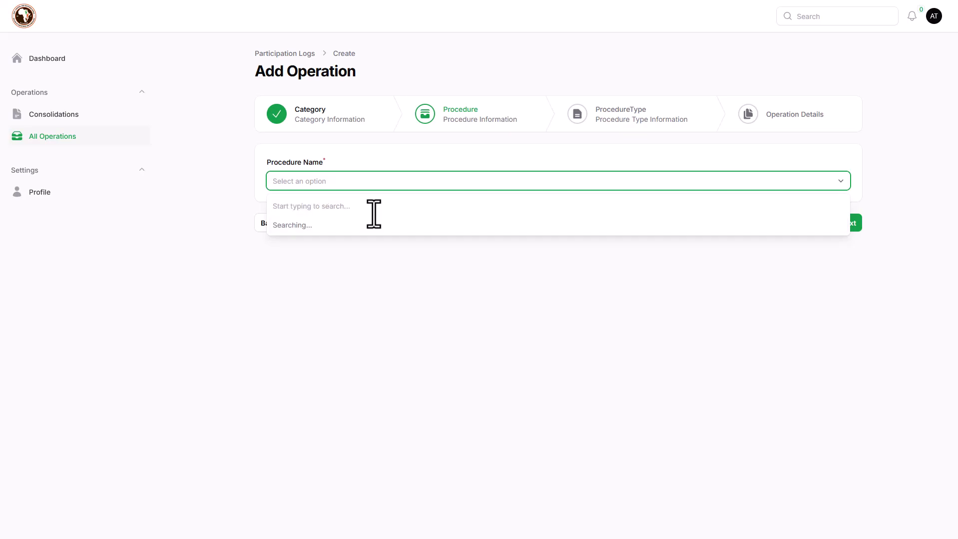
{"action": "left_click", "coordinate": [333, 261]}
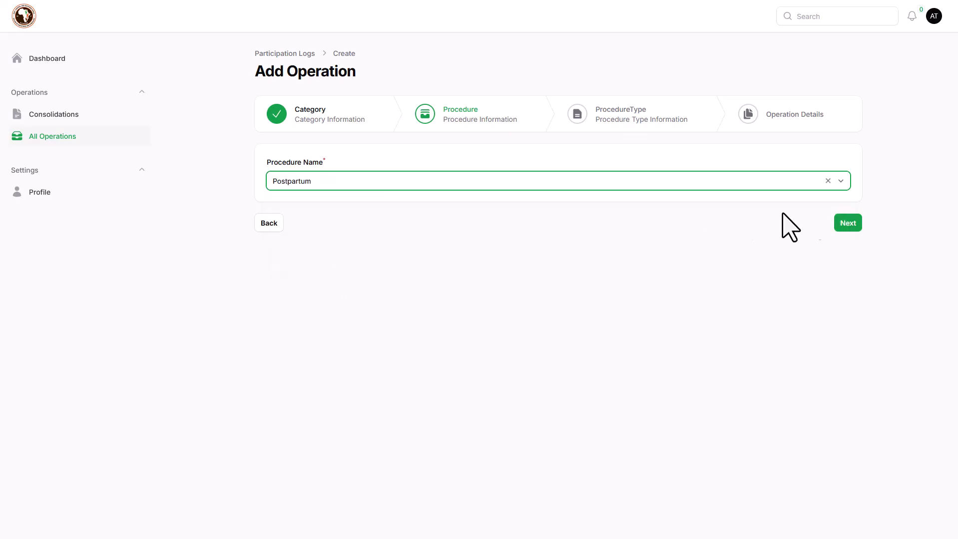
{"action": "left_click", "coordinate": [847, 226]}
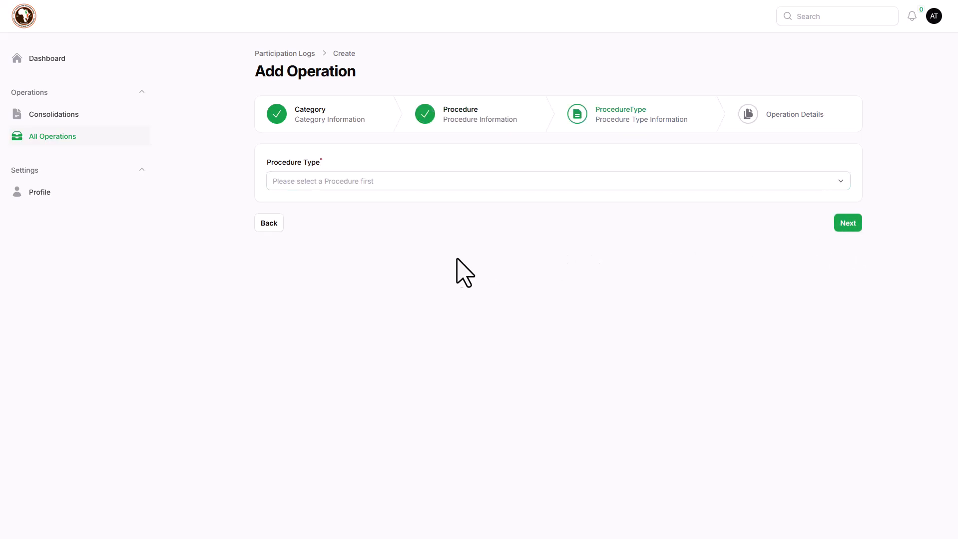
Step: Set the procedure type to PPH (.1000 Mls Loss) Surgical Management
{"action": "left_click", "coordinate": [352, 180]}
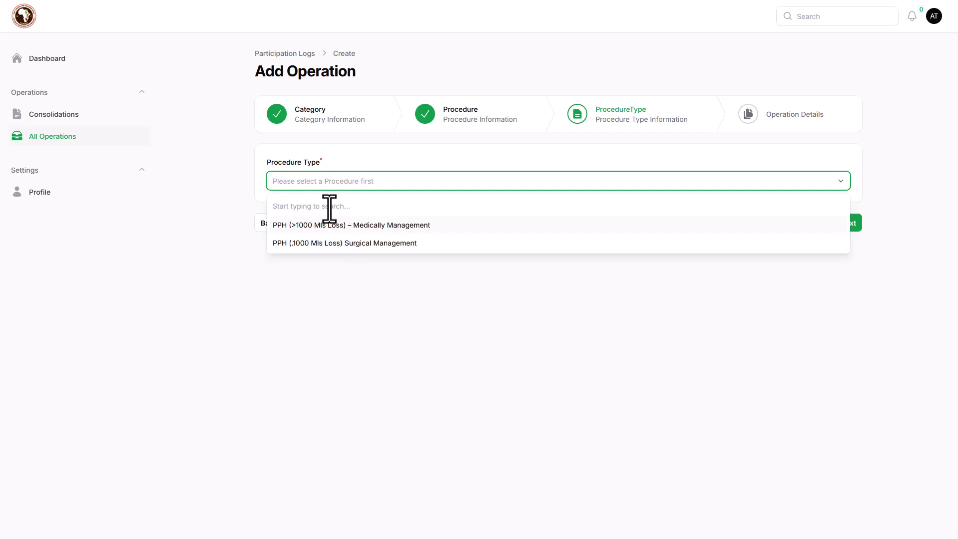
{"action": "left_click", "coordinate": [344, 243]}
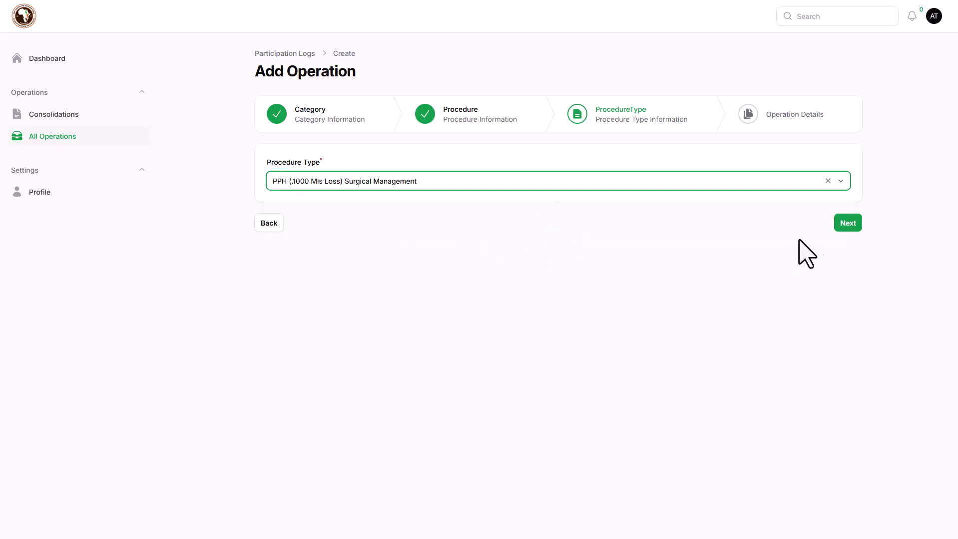
{"action": "left_click", "coordinate": [847, 226]}
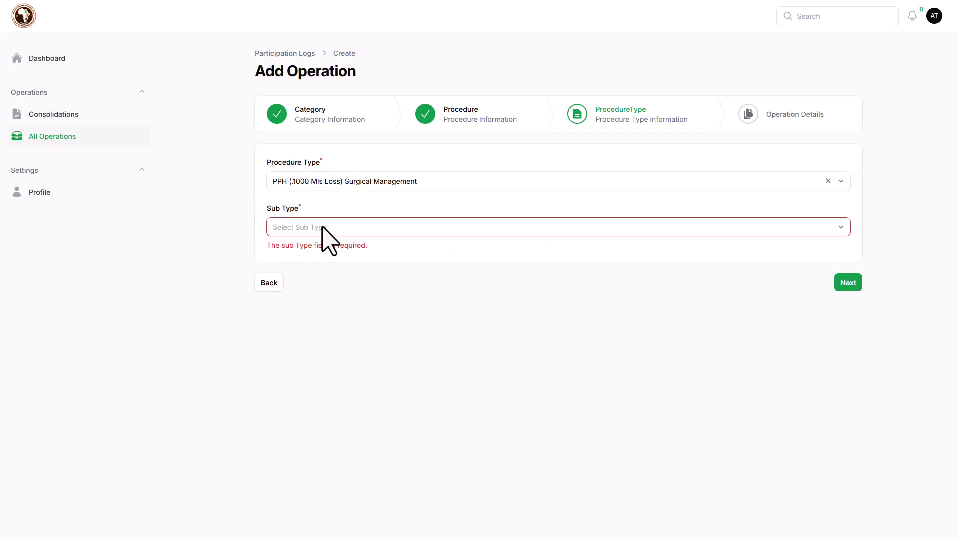
Step: Choose EUA +/- Exploration as the sub type and continue to operation details
{"action": "left_click", "coordinate": [350, 228]}
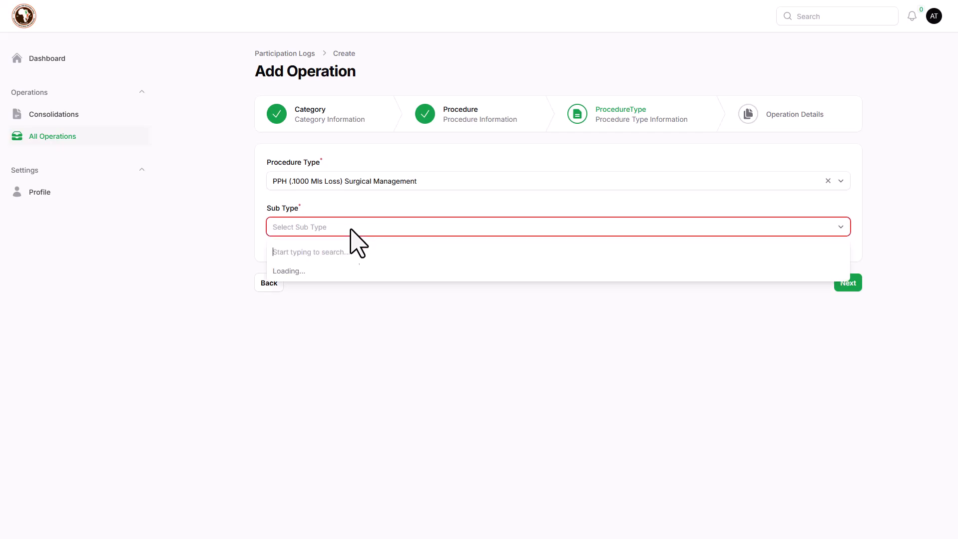
{"action": "left_click", "coordinate": [348, 227]}
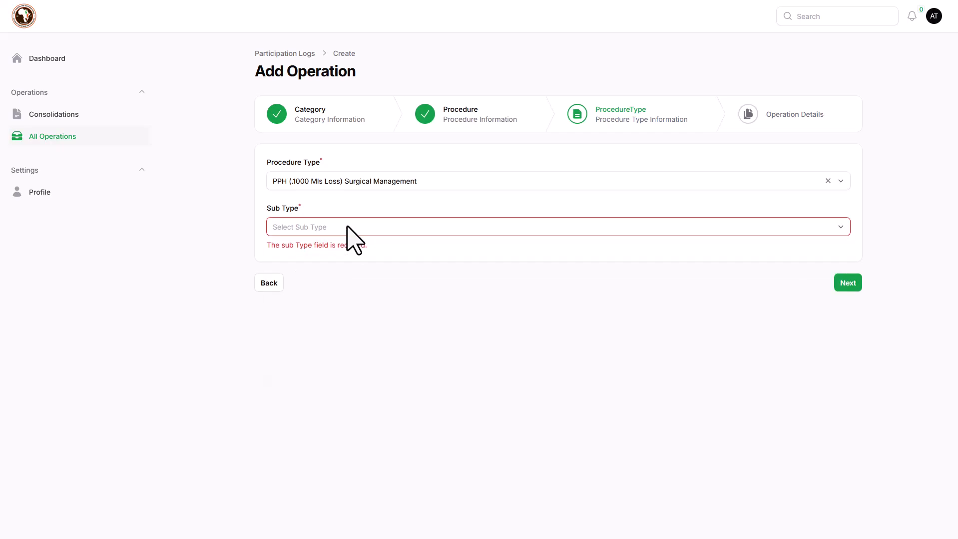
{"action": "left_click", "coordinate": [347, 227]}
{"action": "scroll", "coordinate": [350, 340], "scroll_direction": "down", "scroll_amount": 1}
{"action": "scroll", "coordinate": [330, 294], "scroll_direction": "up", "scroll_amount": 1}
{"action": "left_click", "coordinate": [317, 273]}
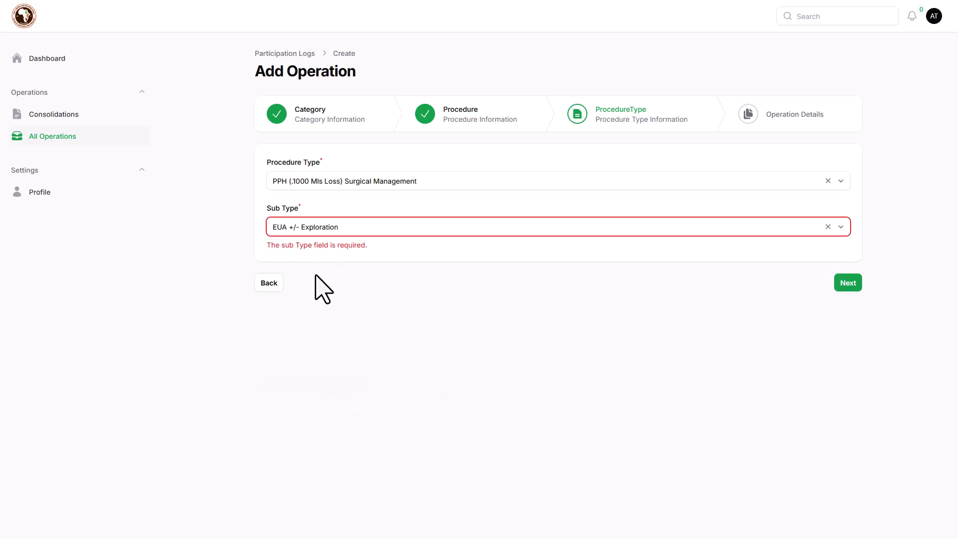
{"action": "left_click", "coordinate": [854, 291]}
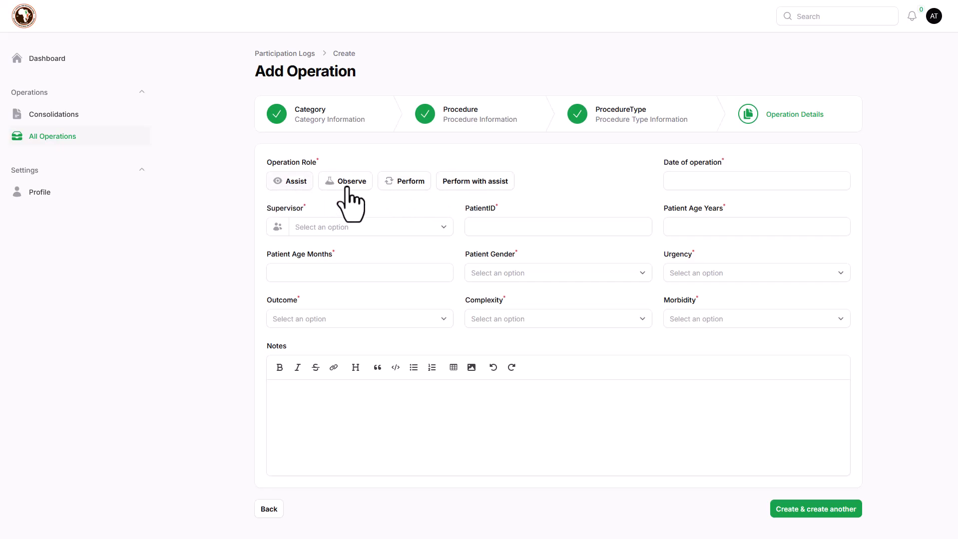
Step: Set role Perform with assist, date October 10, 2024, the supervisor, and the patient ID field
{"action": "left_click", "coordinate": [456, 188]}
{"action": "left_click", "coordinate": [699, 183]}
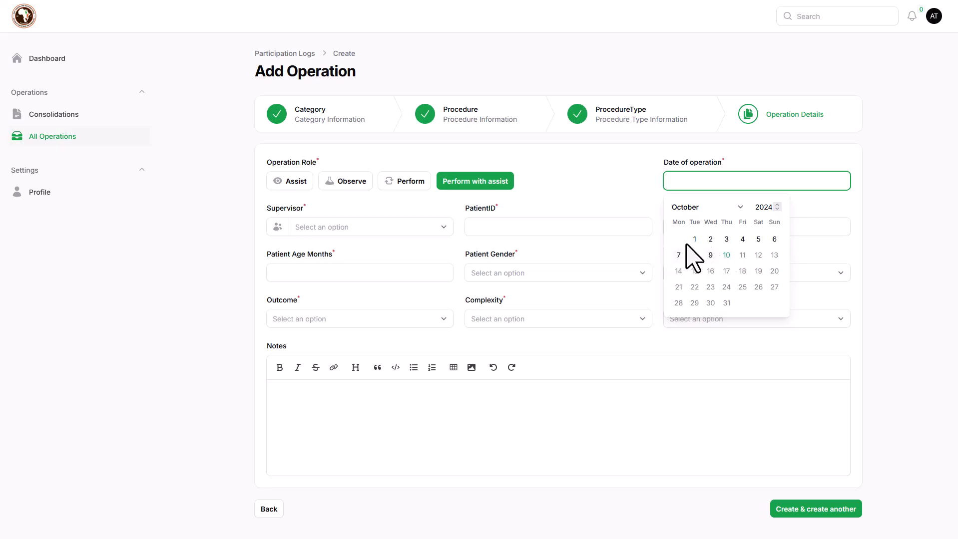
{"action": "left_click", "coordinate": [727, 255]}
{"action": "left_click", "coordinate": [363, 232]}
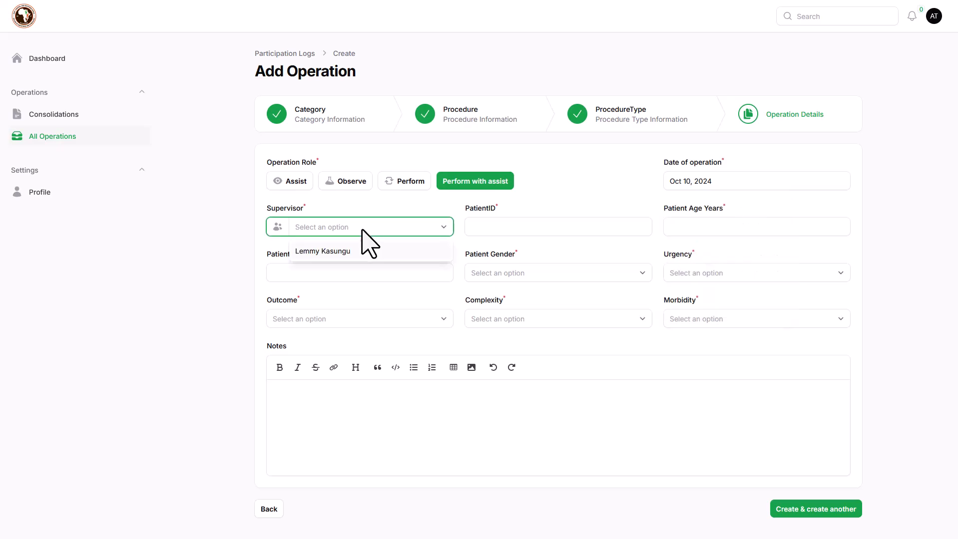
{"action": "left_click", "coordinate": [366, 252]}
{"action": "left_click", "coordinate": [568, 234]}
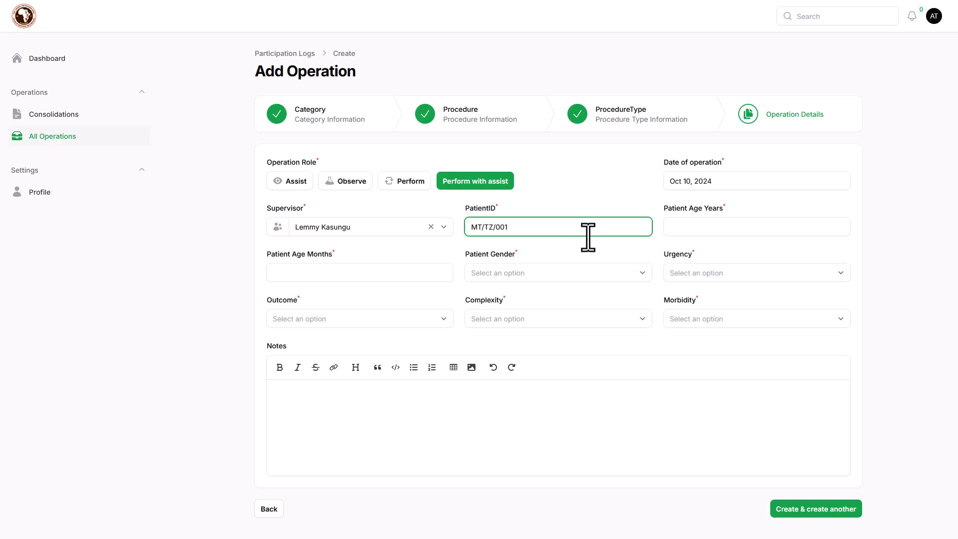
Step: Enter patient age 23 years and set the gender to Male
{"action": "left_click", "coordinate": [684, 226]}
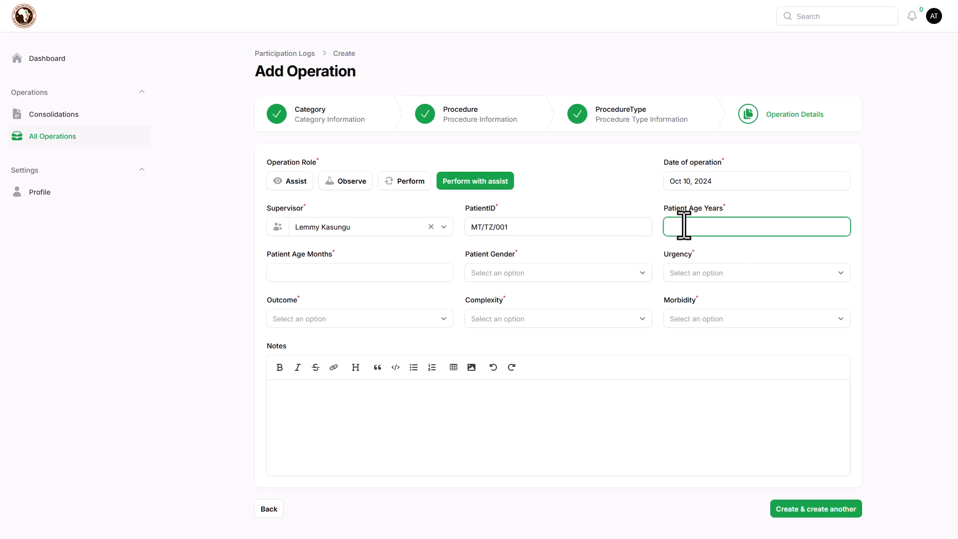
{"action": "type", "text": "23"}
{"action": "left_click", "coordinate": [324, 273]}
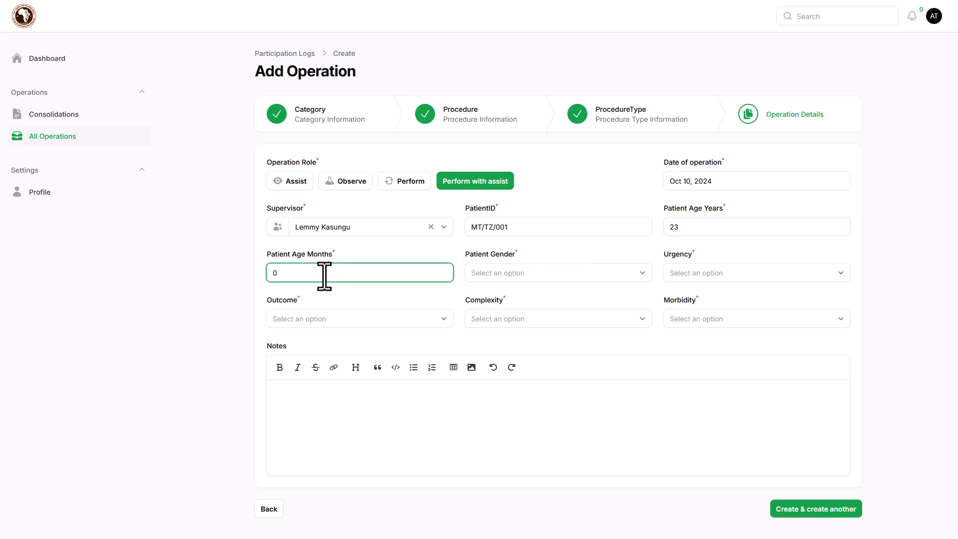
{"action": "left_click", "coordinate": [604, 279]}
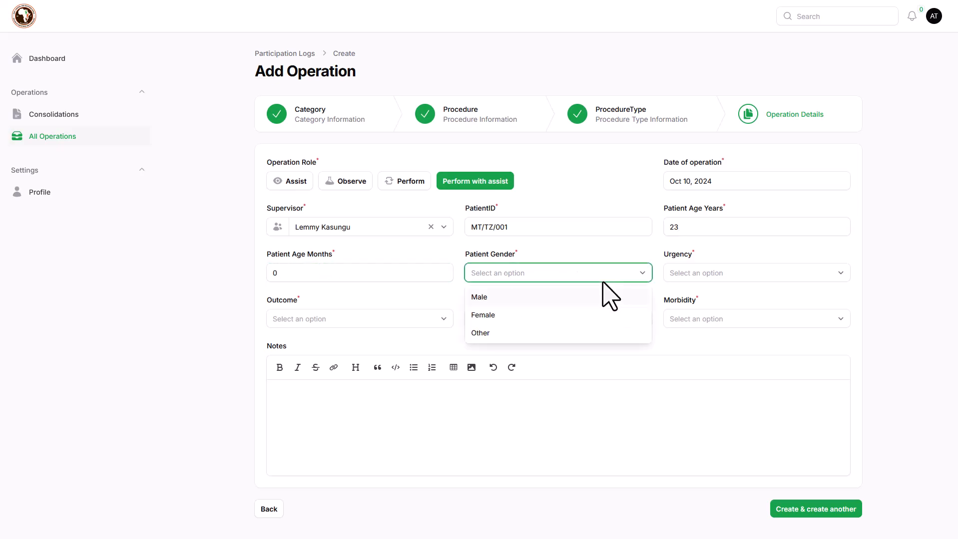
{"action": "left_click", "coordinate": [508, 302]}
Step: Set urgency Emergency, outcome Successful, complexity Minor and morbidity Mild
{"action": "left_click", "coordinate": [720, 265]}
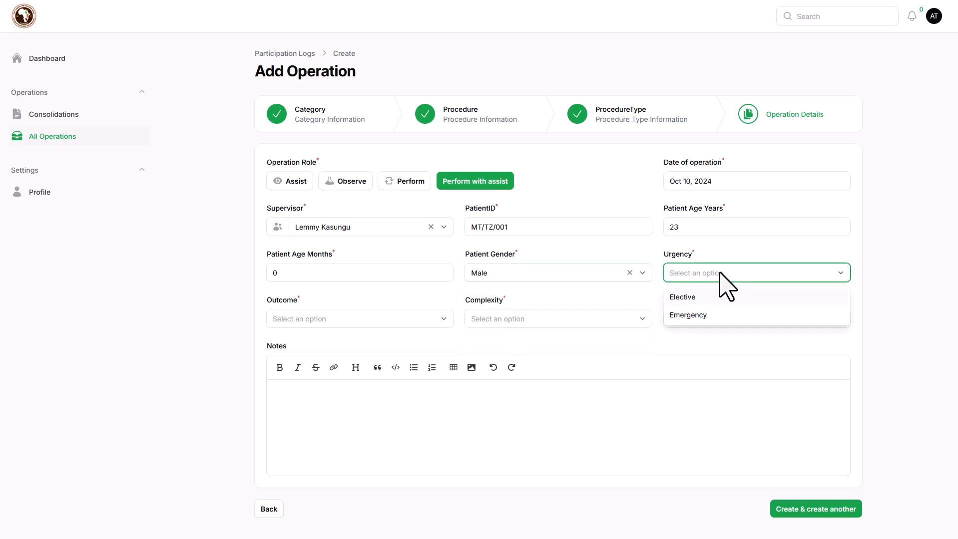
{"action": "left_click", "coordinate": [703, 318]}
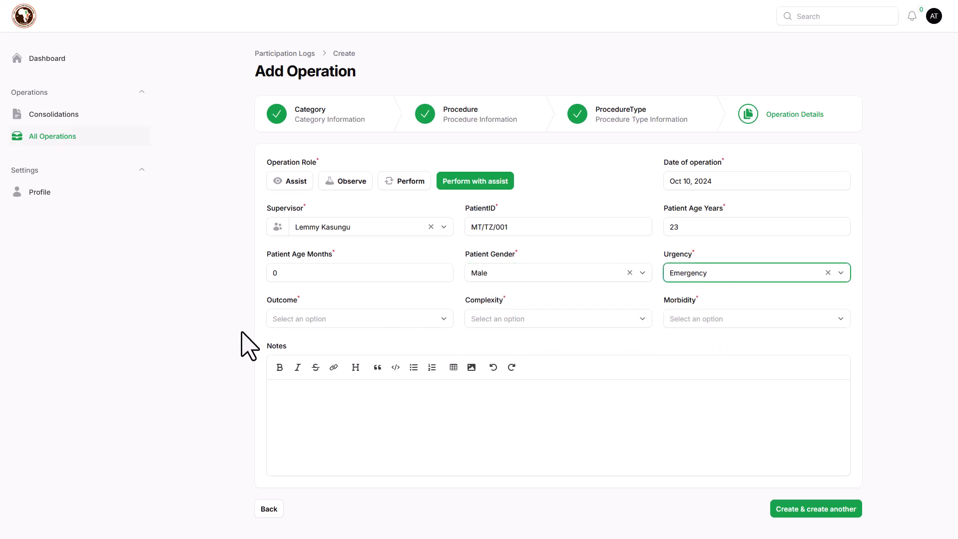
{"action": "left_click", "coordinate": [322, 320]}
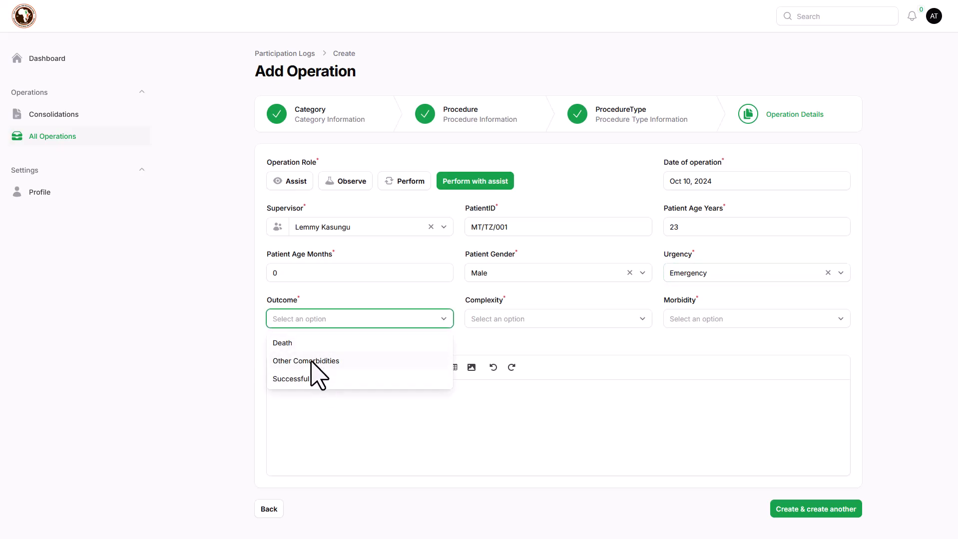
{"action": "left_click", "coordinate": [309, 380]}
{"action": "left_click", "coordinate": [545, 322]}
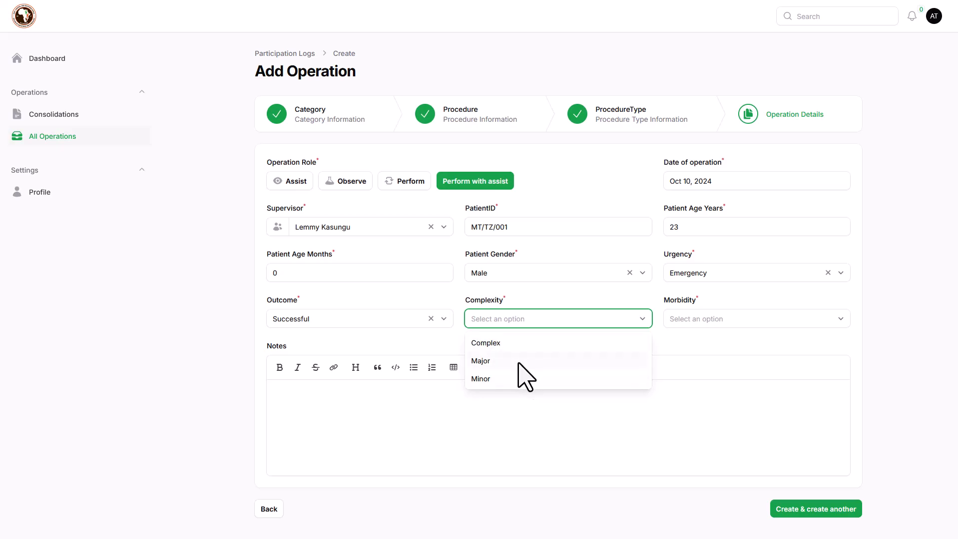
{"action": "left_click", "coordinate": [518, 380]}
{"action": "left_click", "coordinate": [711, 322]}
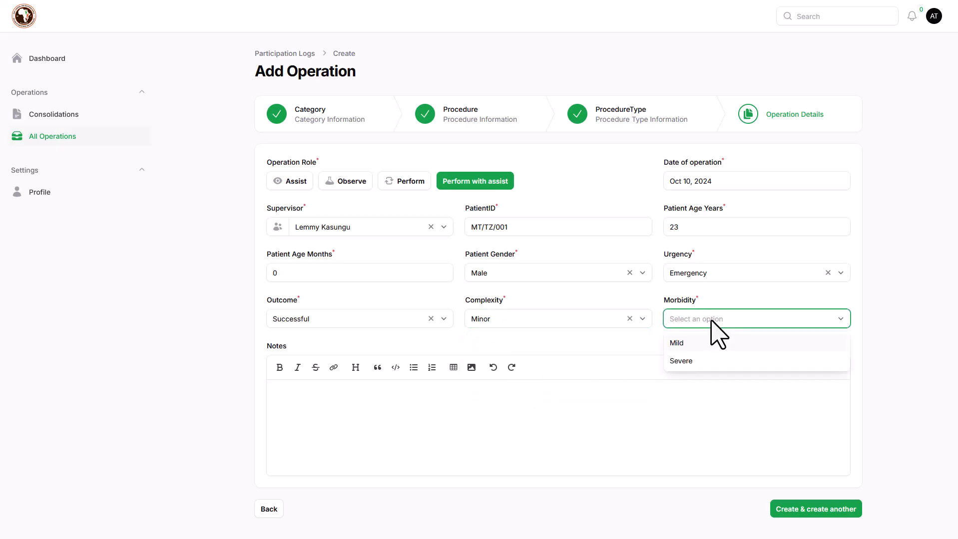
{"action": "left_click", "coordinate": [697, 348]}
{"action": "left_click", "coordinate": [332, 392]}
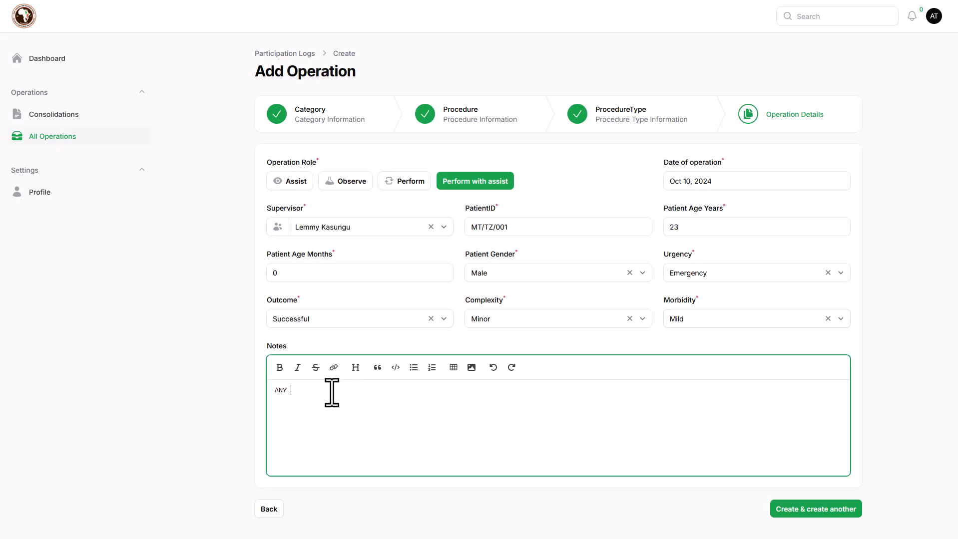
Step: Finish the note, save the entry, and start a new Cancer Screening operation
{"action": "key", "text": "BackSpace"}
{"action": "key", "text": "BackSpace"}
{"action": "left_click", "coordinate": [813, 515]}
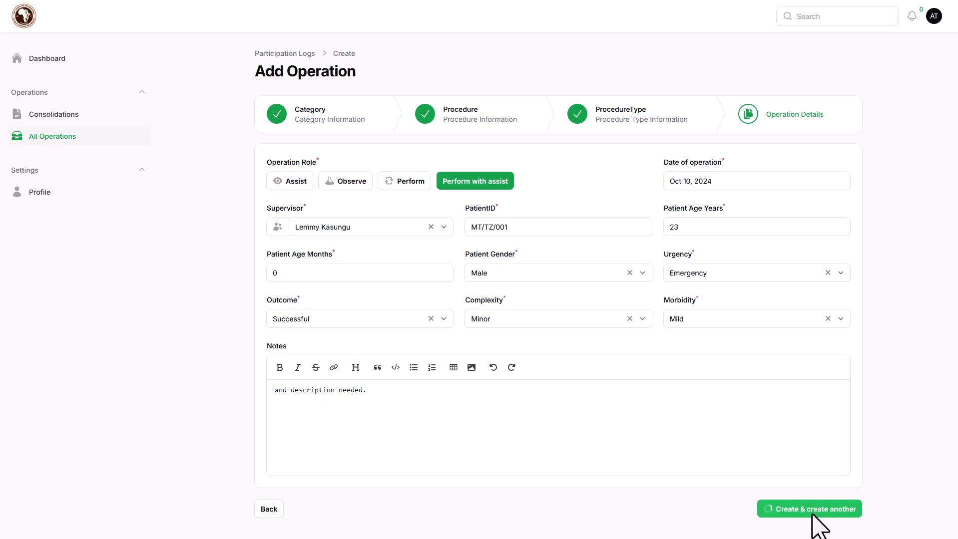
{"action": "left_click", "coordinate": [340, 228]}
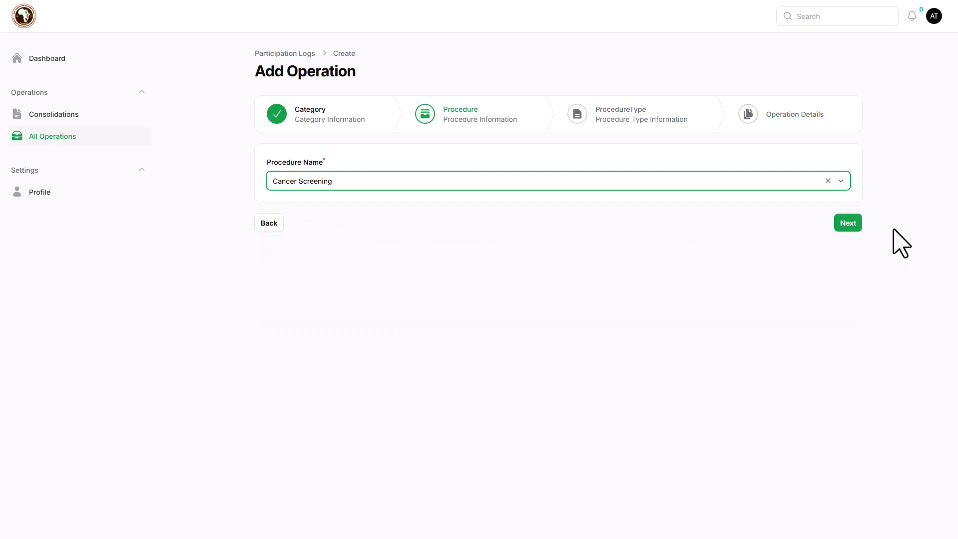
{"action": "left_click", "coordinate": [845, 227]}
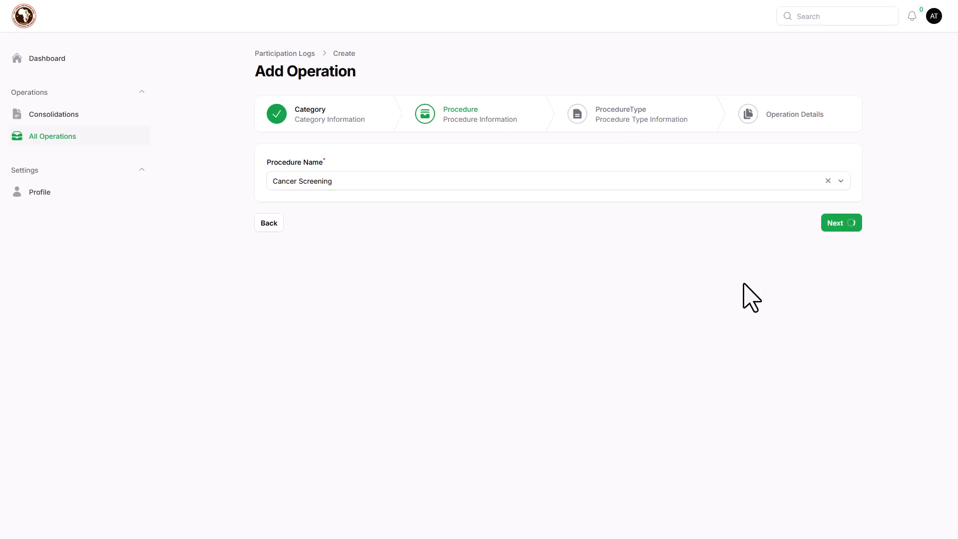
Step: Set the procedure type to EUA +/- Biopsy (Cx)
{"action": "left_click", "coordinate": [435, 181]}
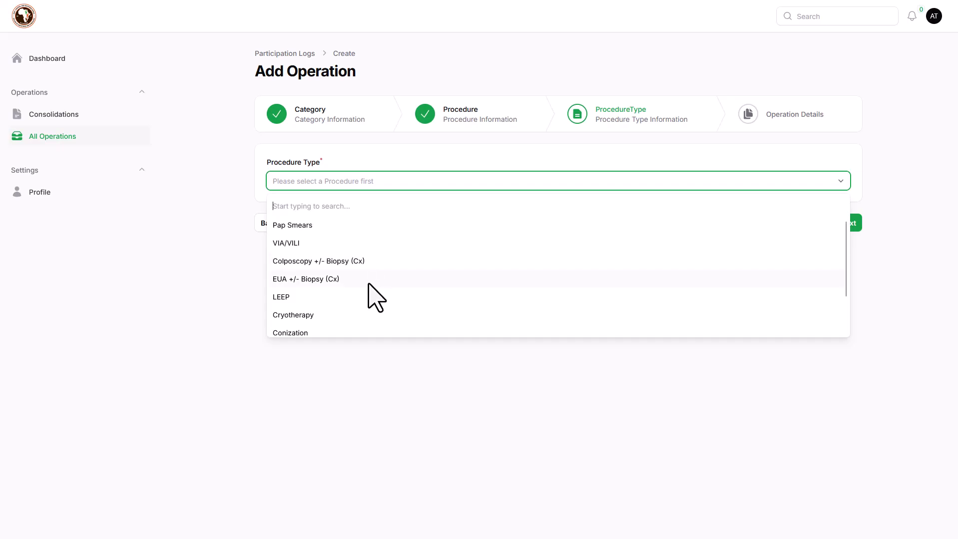
{"action": "left_click", "coordinate": [369, 278]}
{"action": "left_click", "coordinate": [617, 214]}
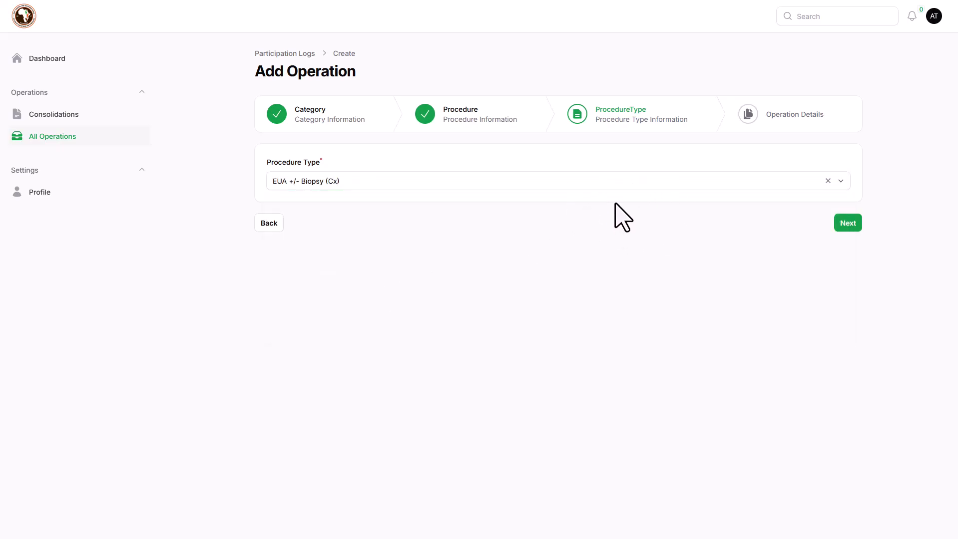
{"action": "left_click", "coordinate": [850, 228]}
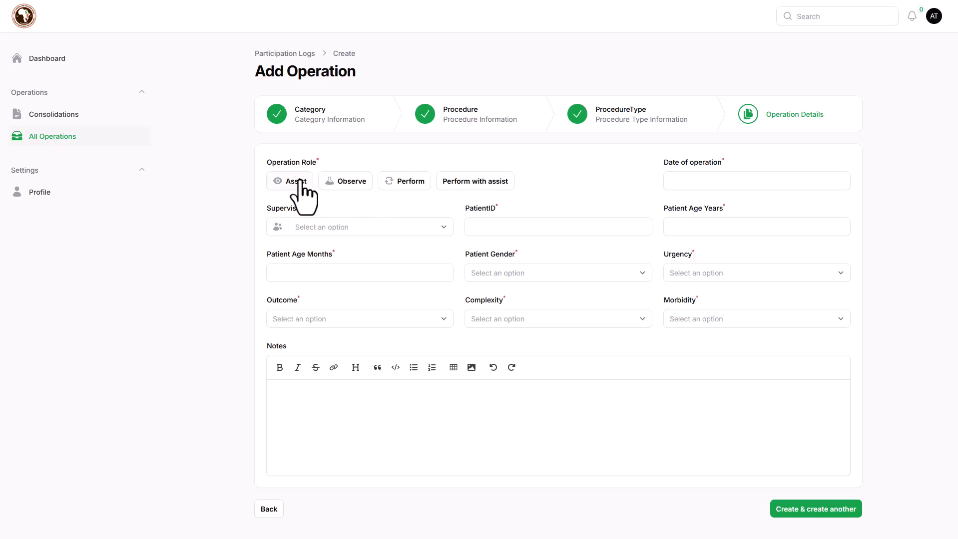
Step: Set role Observe, date October 9, 2024, and choose the supervisor
{"action": "left_click", "coordinate": [346, 185]}
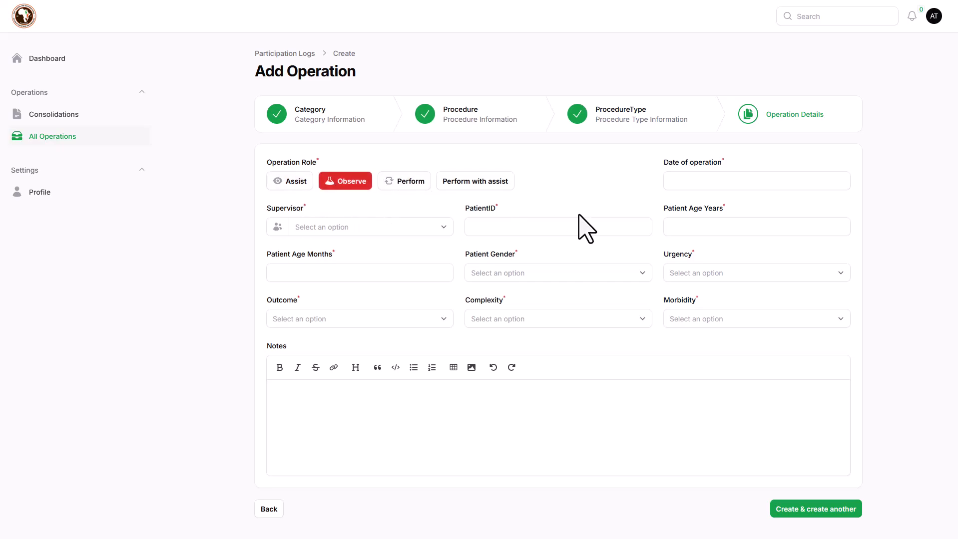
{"action": "left_click", "coordinate": [724, 183]}
{"action": "left_click", "coordinate": [711, 255]}
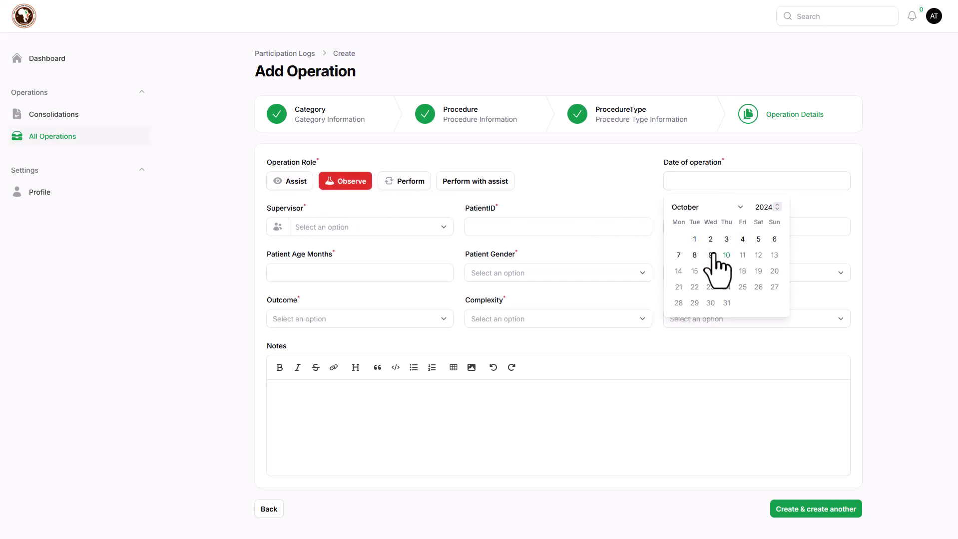
{"action": "left_click", "coordinate": [373, 230]}
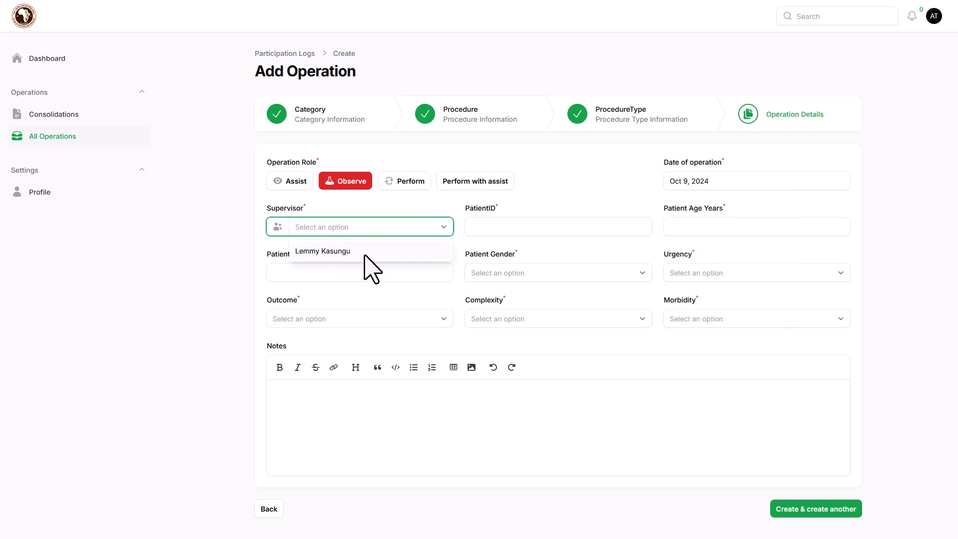
{"action": "left_click", "coordinate": [372, 252]}
Step: Enter the patient ID and age 12 years 0 months
{"action": "left_click", "coordinate": [579, 231]}
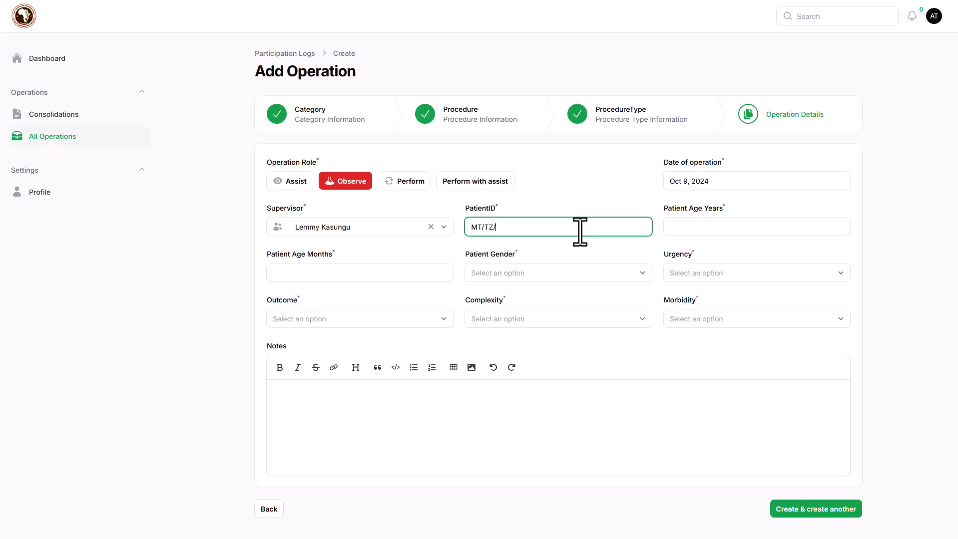
{"action": "left_click", "coordinate": [674, 233]}
{"action": "left_click", "coordinate": [680, 231]}
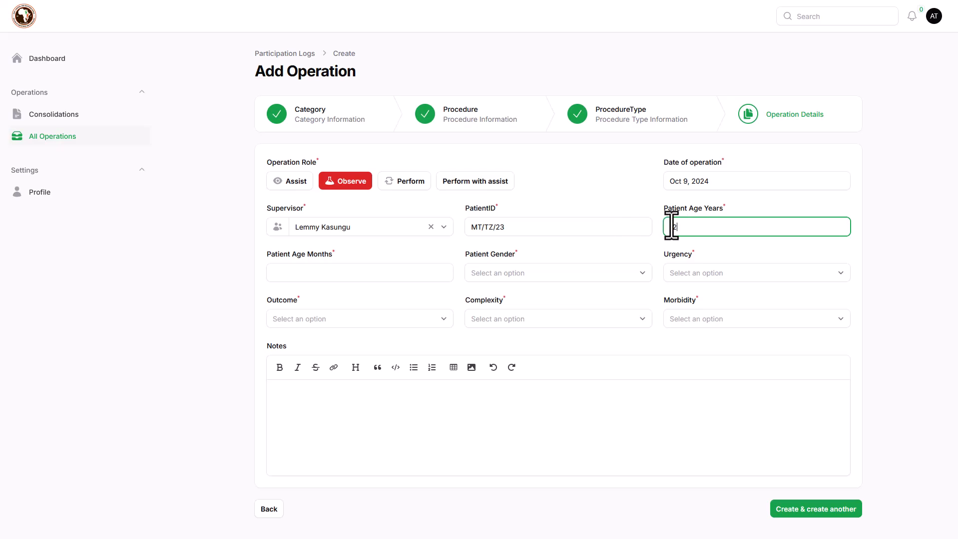
{"action": "left_click", "coordinate": [276, 278]}
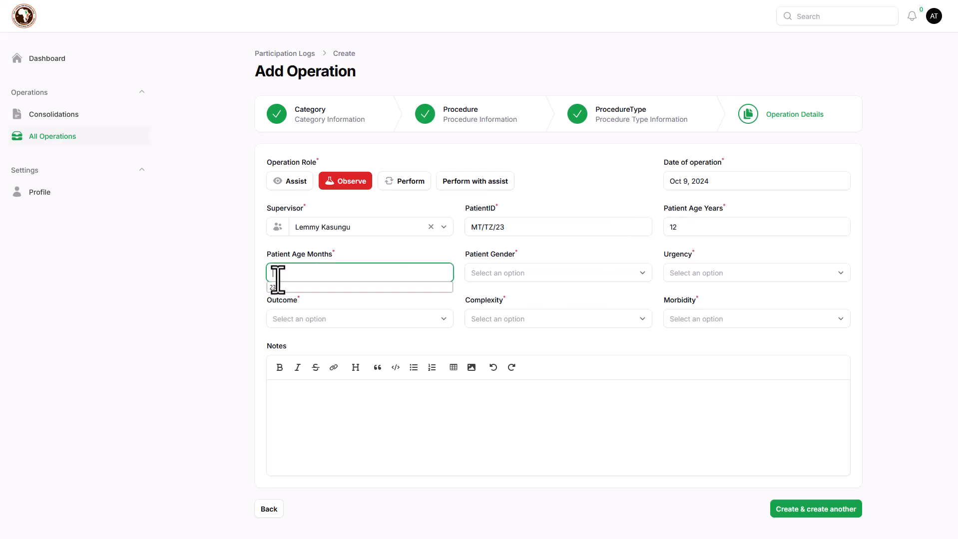
{"action": "left_click", "coordinate": [293, 269]}
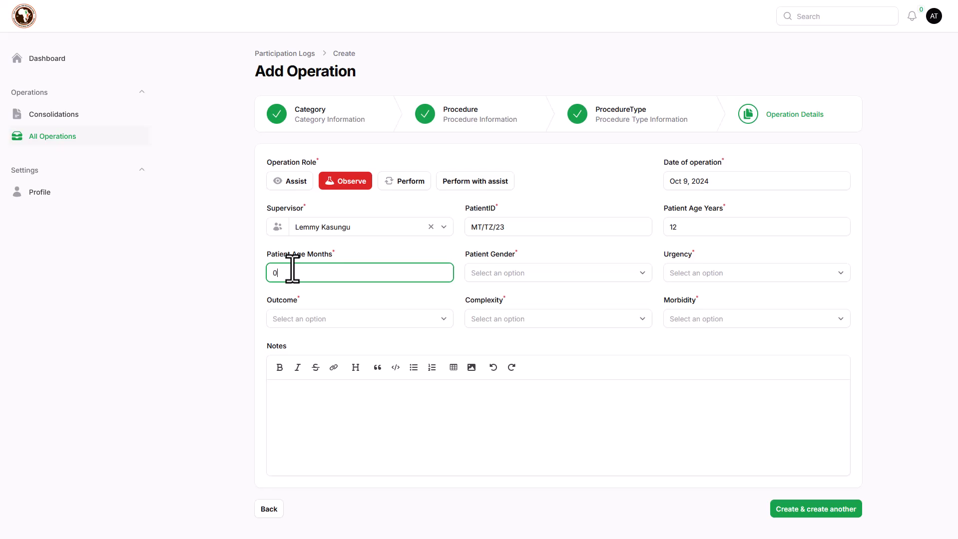
Step: Set the patient gender to Female and urgency to Elective
{"action": "left_click", "coordinate": [515, 273]}
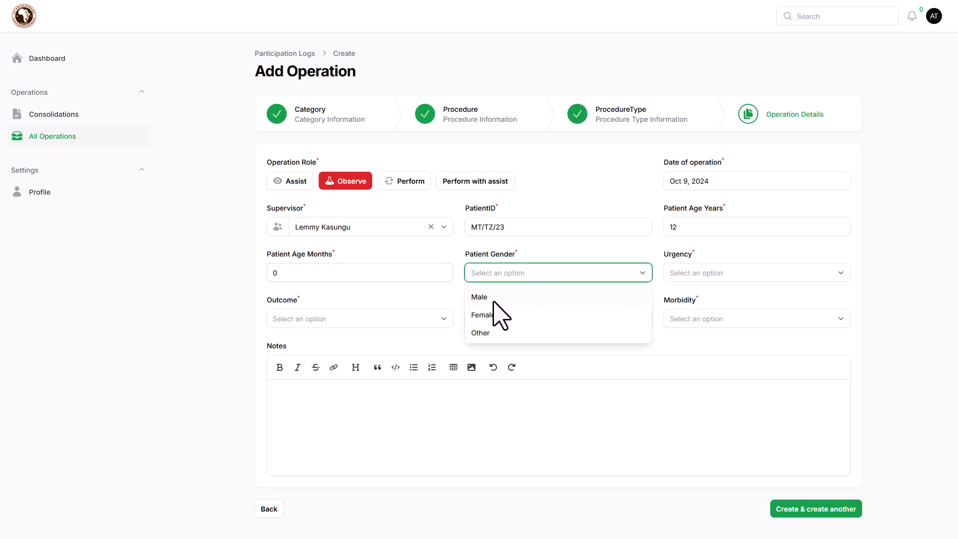
{"action": "left_click", "coordinate": [497, 333]}
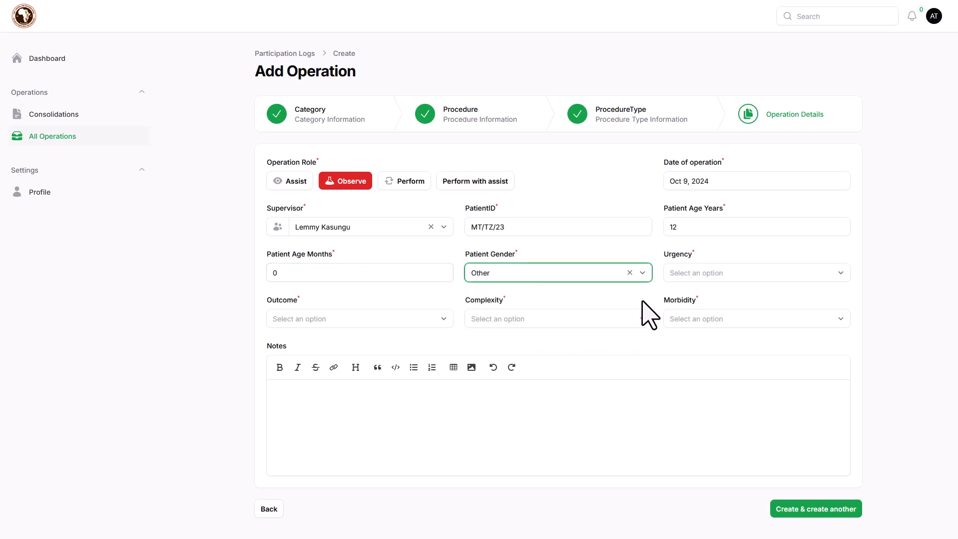
{"action": "left_click", "coordinate": [685, 274]}
{"action": "left_click", "coordinate": [497, 274]}
{"action": "left_click", "coordinate": [499, 313]}
{"action": "left_click", "coordinate": [695, 276]}
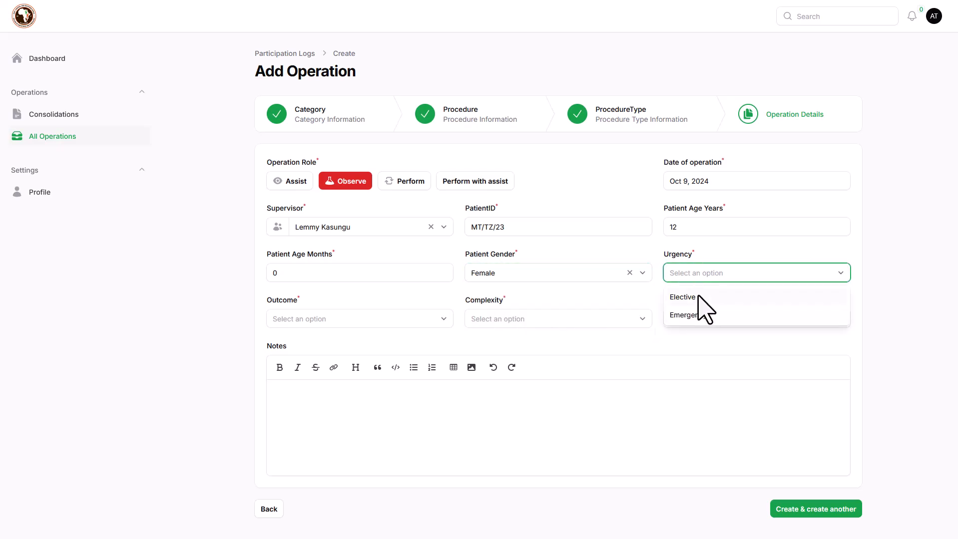
{"action": "left_click", "coordinate": [699, 295]}
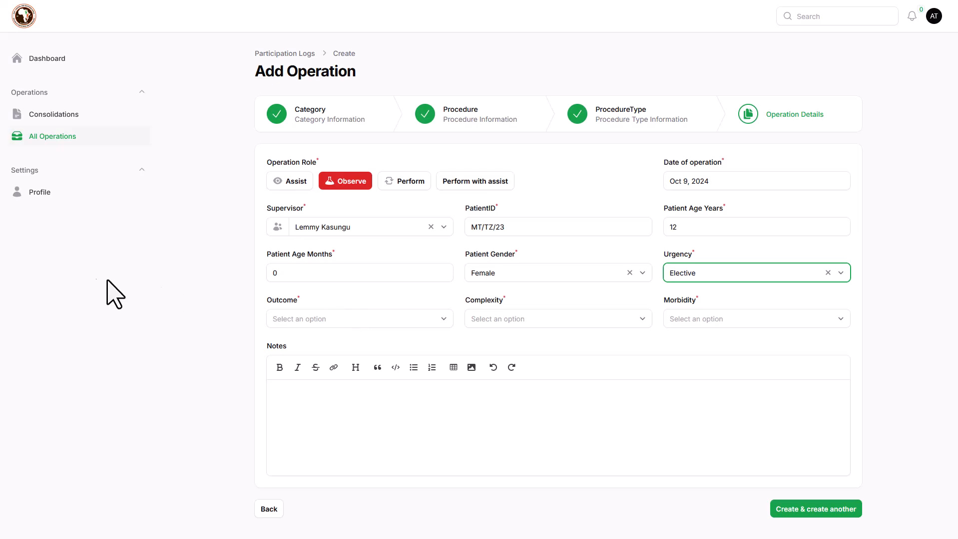
Step: Set outcome Other Comorbidities, complexity Major and morbidity Severe
{"action": "left_click", "coordinate": [344, 318]}
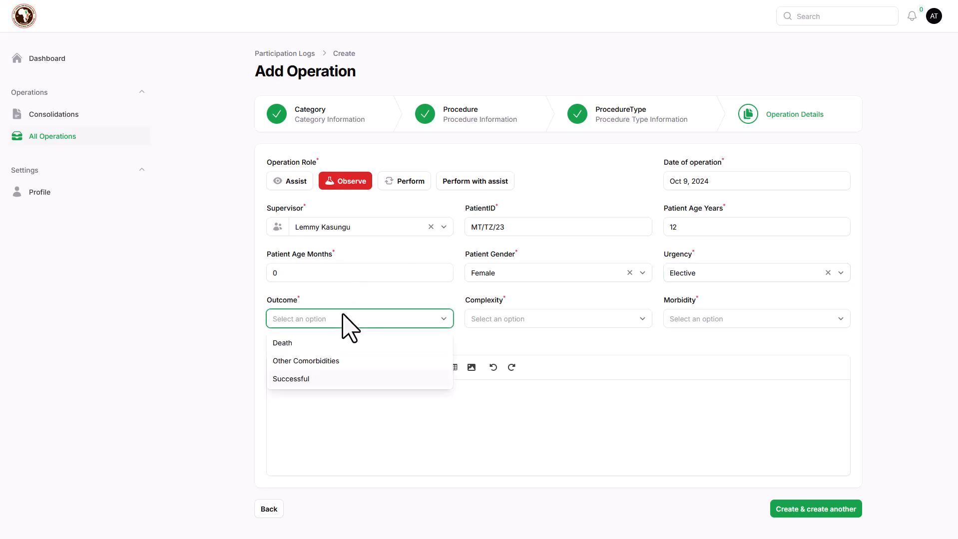
{"action": "left_click", "coordinate": [346, 364]}
{"action": "left_click", "coordinate": [529, 322]}
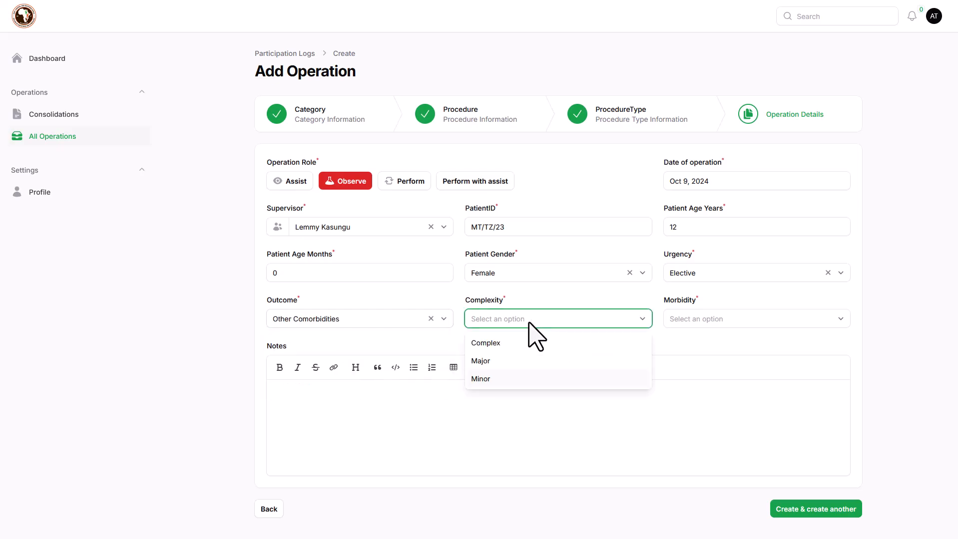
{"action": "left_click", "coordinate": [525, 369]}
{"action": "left_click", "coordinate": [689, 326]}
{"action": "left_click", "coordinate": [697, 359]}
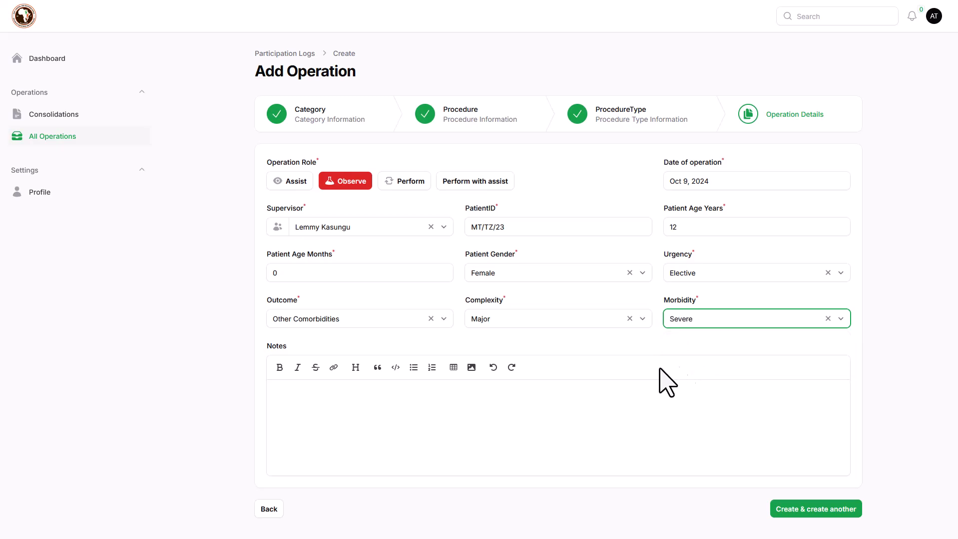
Step: Write the operation note and save the entry, starting another
{"action": "left_click", "coordinate": [335, 405]}
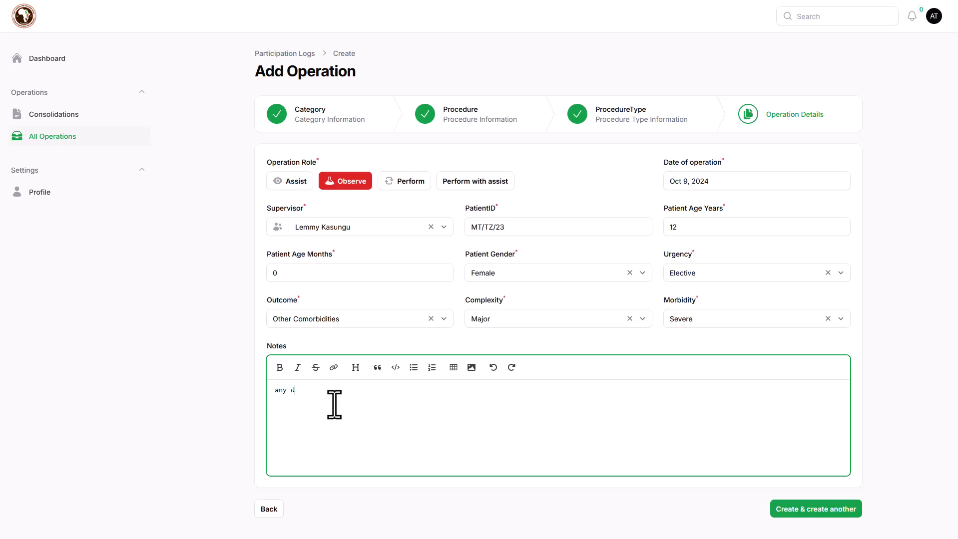
{"action": "left_click", "coordinate": [872, 456]}
{"action": "left_click", "coordinate": [840, 517]}
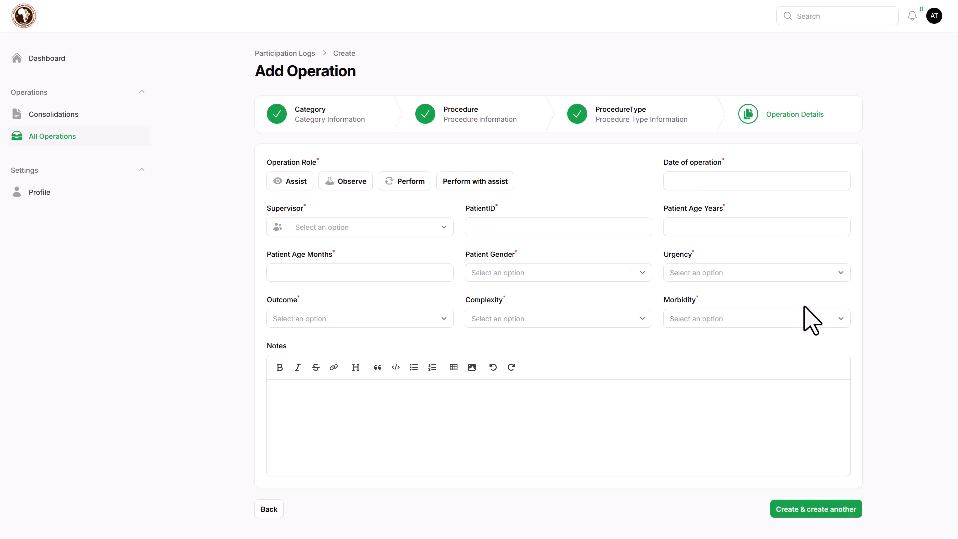
Step: Abandon the blank new entry and leave for the All Operation Logs list
{"action": "left_click", "coordinate": [276, 117]}
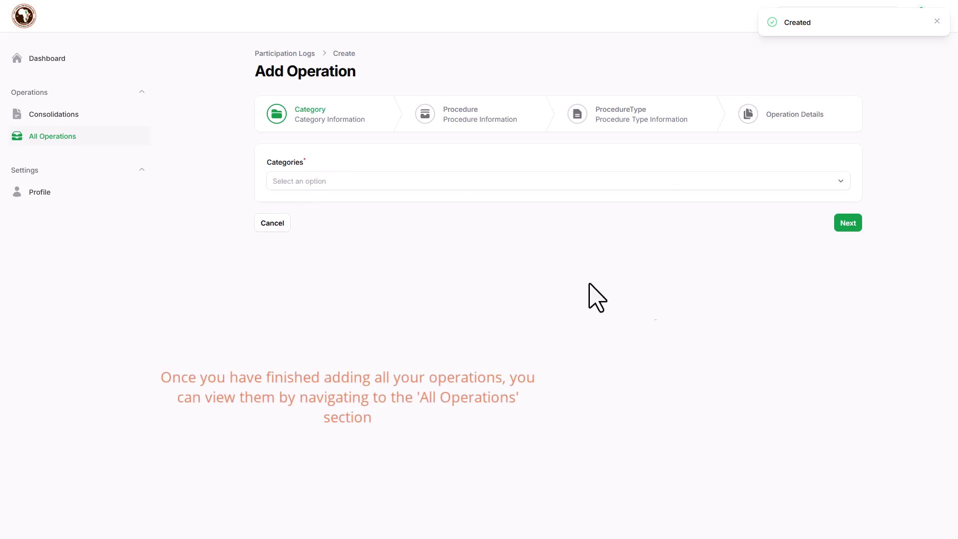
{"action": "left_click", "coordinate": [42, 140]}
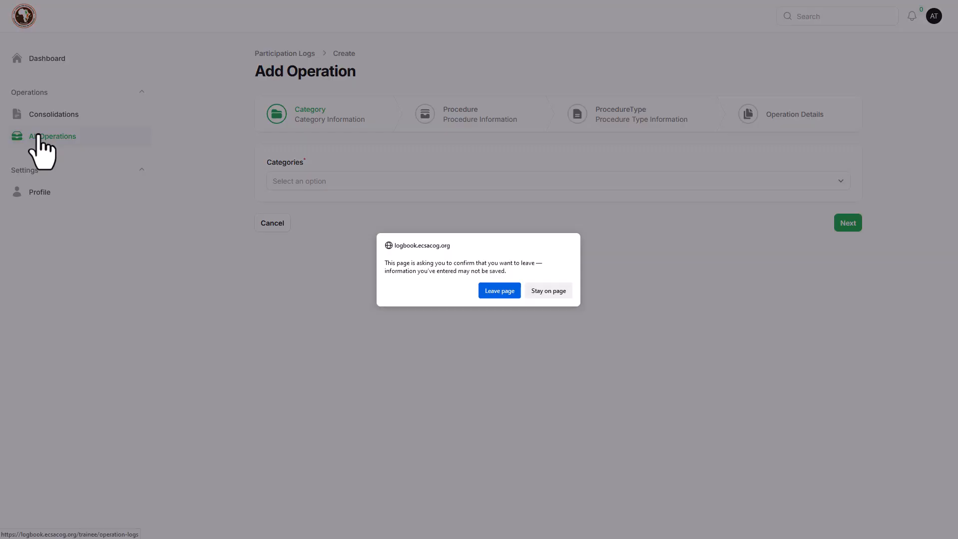
{"action": "left_click", "coordinate": [488, 297]}
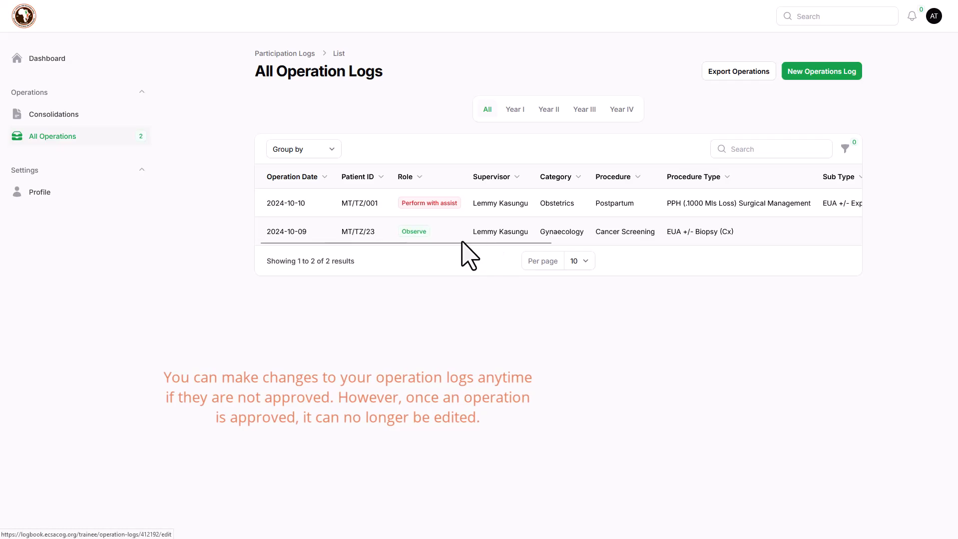
Step: Scroll the operation logs table across all its columns, then filter to Year IV
{"action": "left_click_drag", "start_coordinate": [462, 243], "coordinate": [862, 263]}
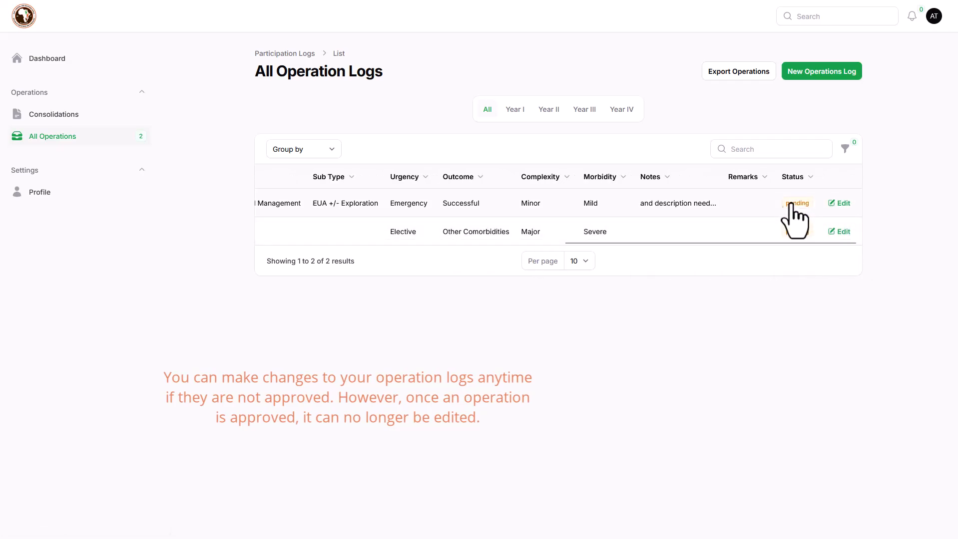
{"action": "left_click_drag", "start_coordinate": [794, 243], "coordinate": [649, 240]}
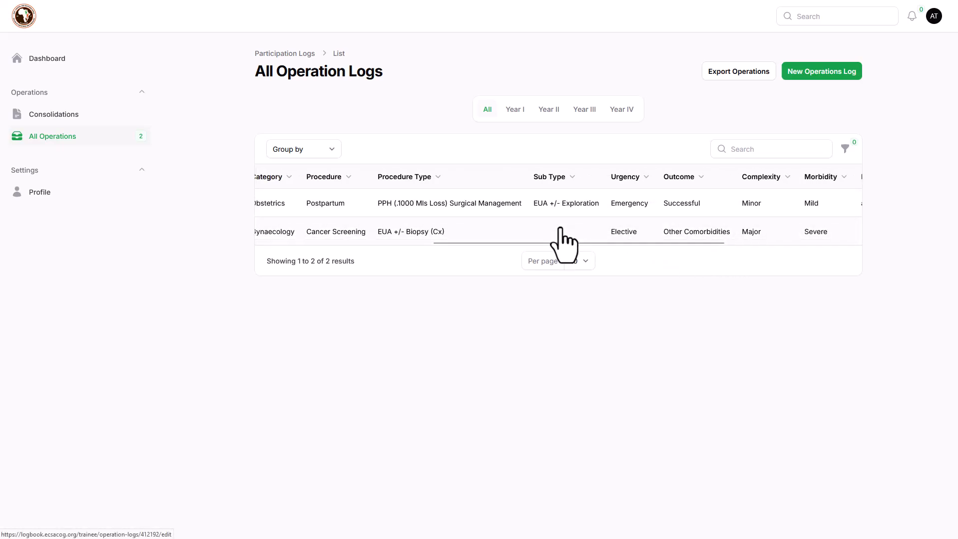
{"action": "left_click_drag", "start_coordinate": [546, 244], "coordinate": [281, 193]}
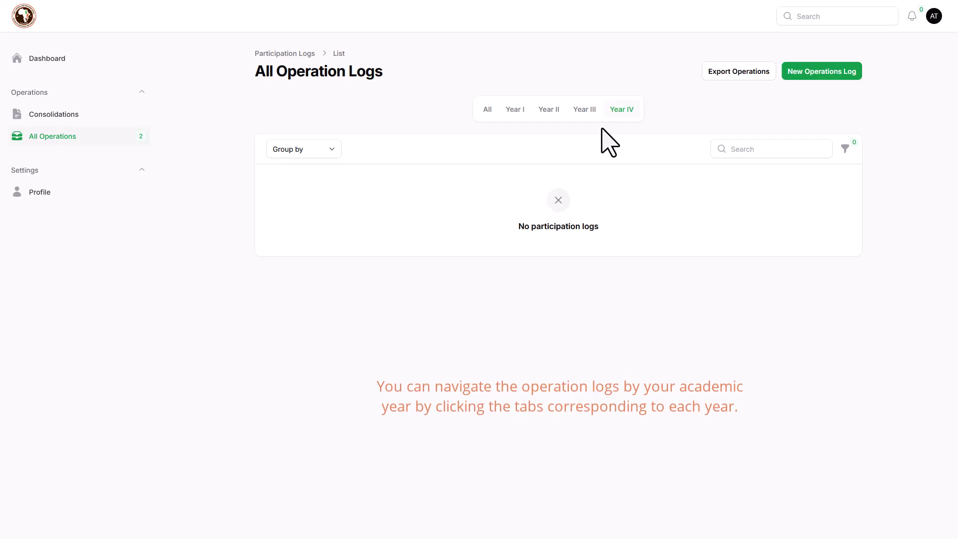
Step: Open Export Operations and look through the export column checklist
{"action": "left_click", "coordinate": [714, 70]}
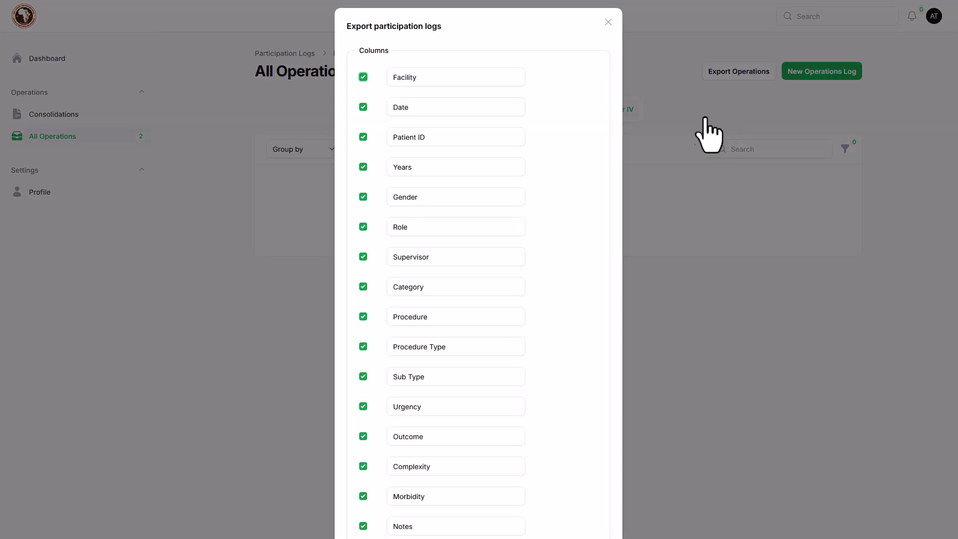
{"action": "scroll", "coordinate": [455, 327], "scroll_direction": "down", "scroll_amount": 2}
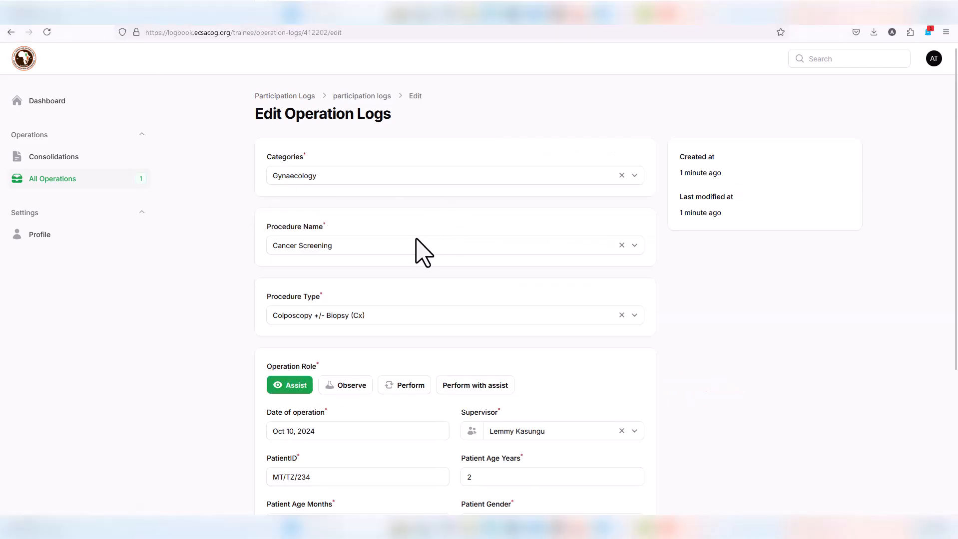
Step: Save 'testing' as the Colposcopy +/- Biopsy (Cx) entry's notes, then view Consolidations
{"action": "scroll", "coordinate": [424, 265], "scroll_direction": "down", "scroll_amount": 6}
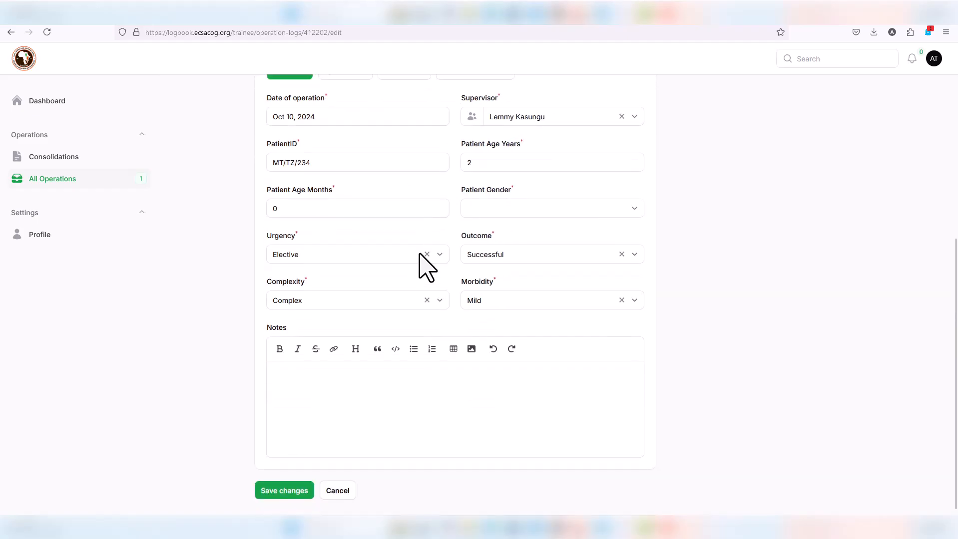
{"action": "left_click", "coordinate": [342, 372]}
{"action": "type", "text": "testing"}
{"action": "left_click", "coordinate": [272, 493]}
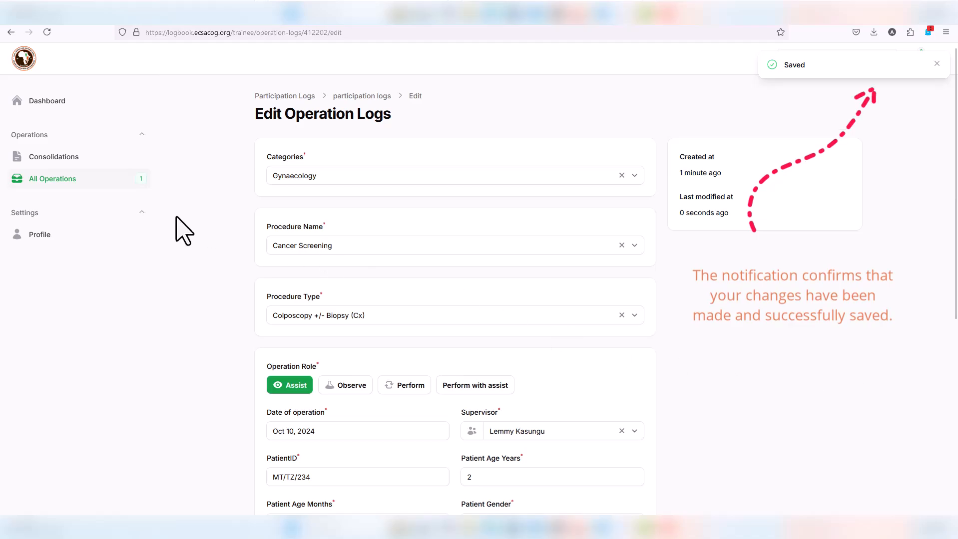
{"action": "left_click", "coordinate": [76, 181]}
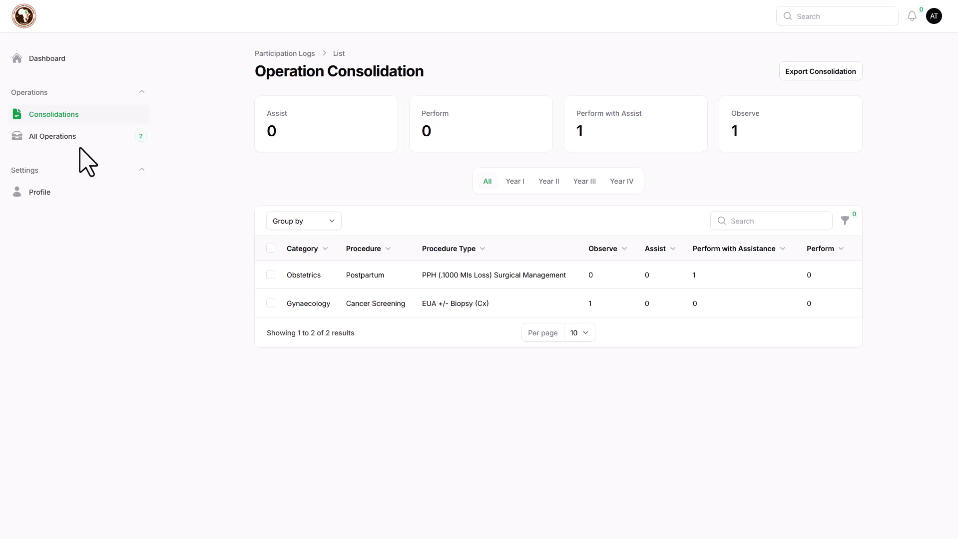
{"action": "left_click", "coordinate": [809, 74]}
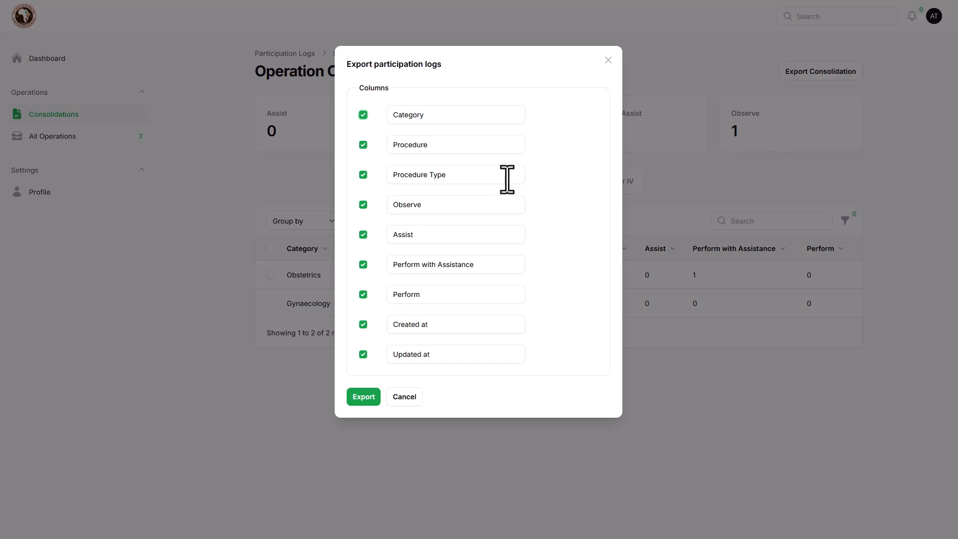
{"action": "left_click", "coordinate": [405, 398]}
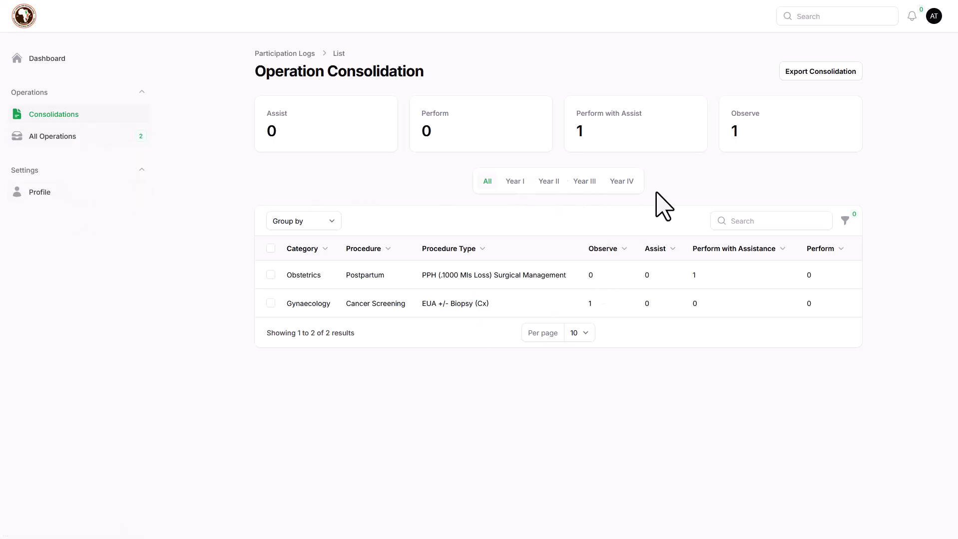
Step: From the Dashboard, return to All Operations and open the approved Colposcopy +/- Biopsy (Cx) entry
{"action": "left_click", "coordinate": [70, 61]}
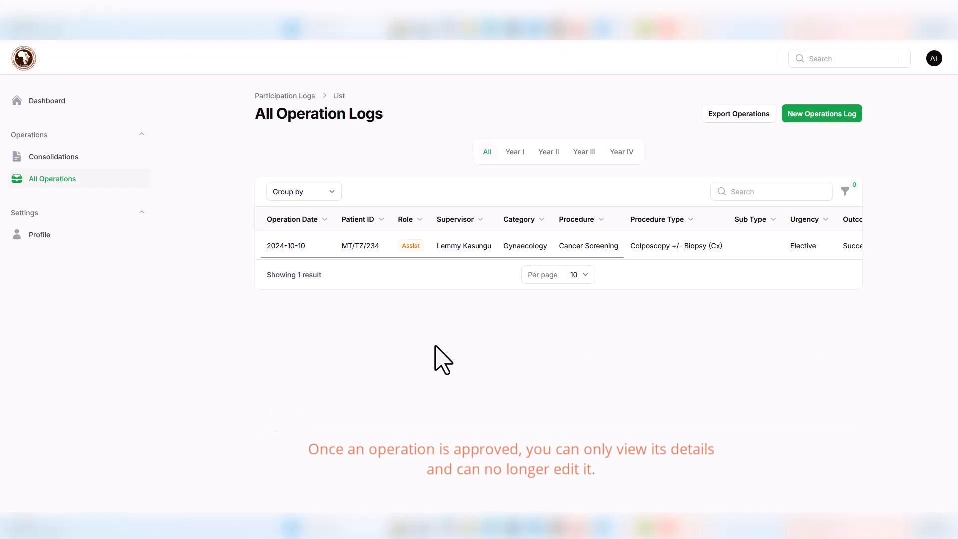
{"action": "left_click_drag", "start_coordinate": [452, 256], "coordinate": [794, 256]}
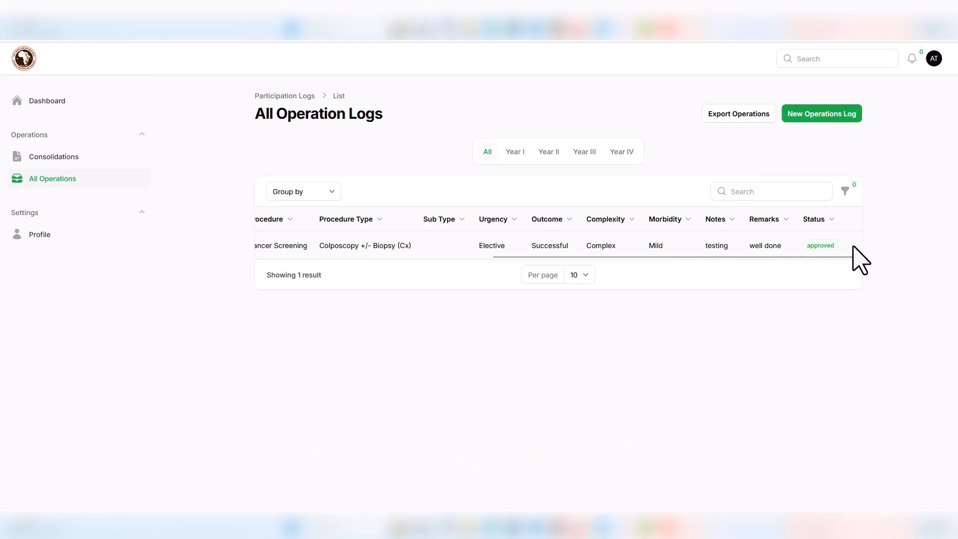
{"action": "left_click", "coordinate": [429, 261]}
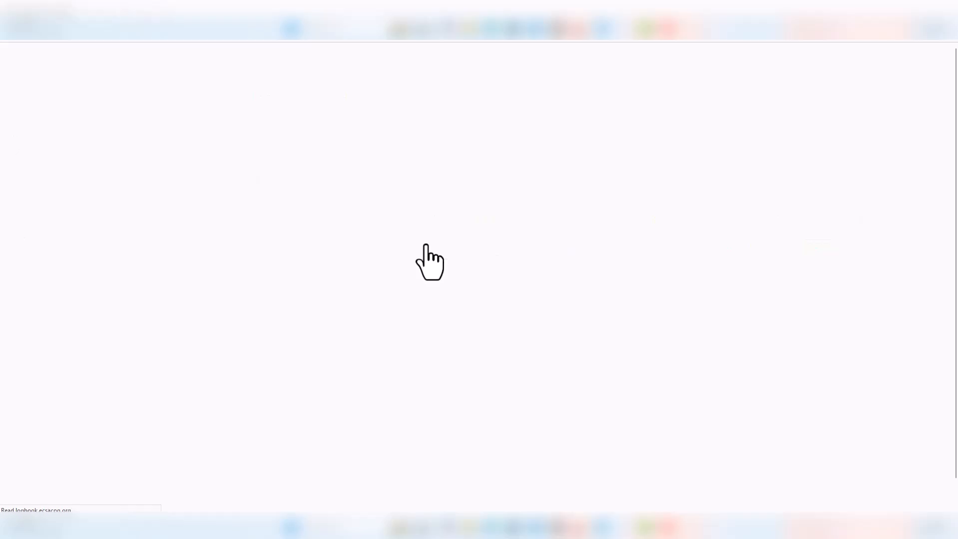